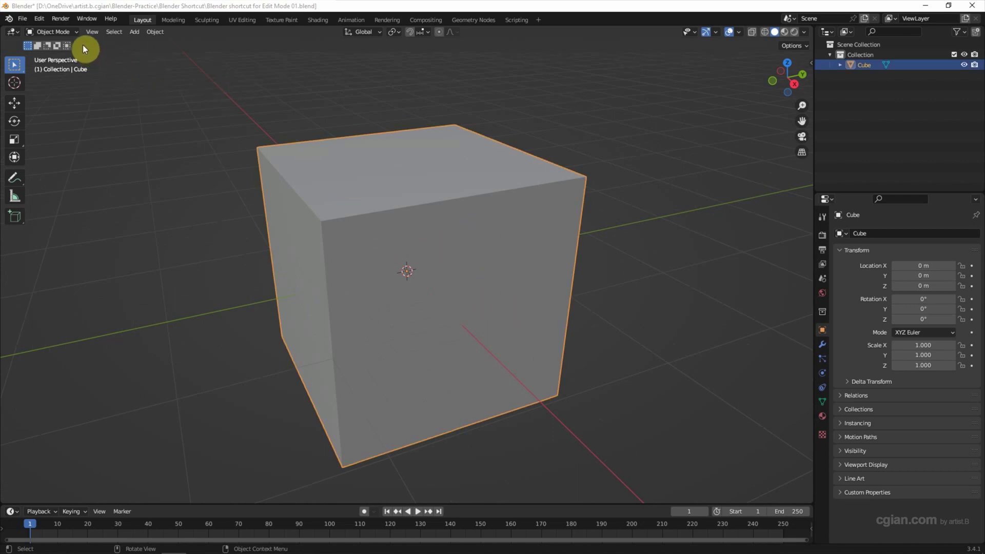
# Toggle the cube between Edit Mode and Object Mode, finishing in Edit Mode
pyautogui.press('Tab')
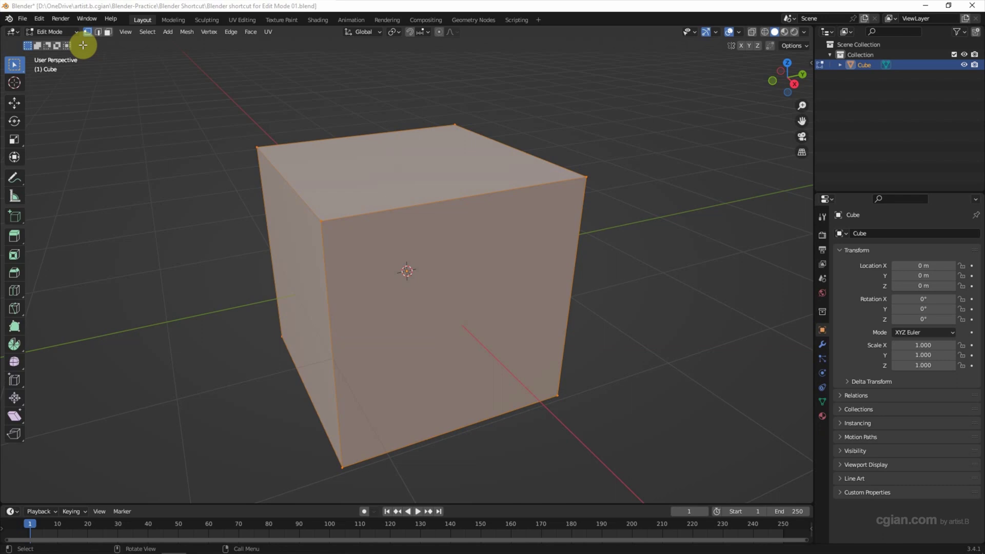
pyautogui.press('Tab')
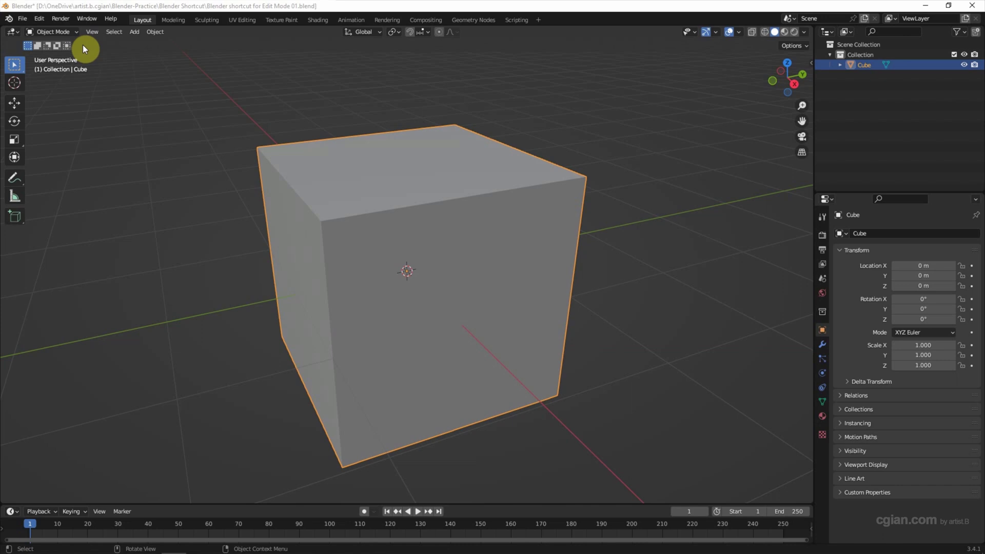
pyautogui.press('Tab')
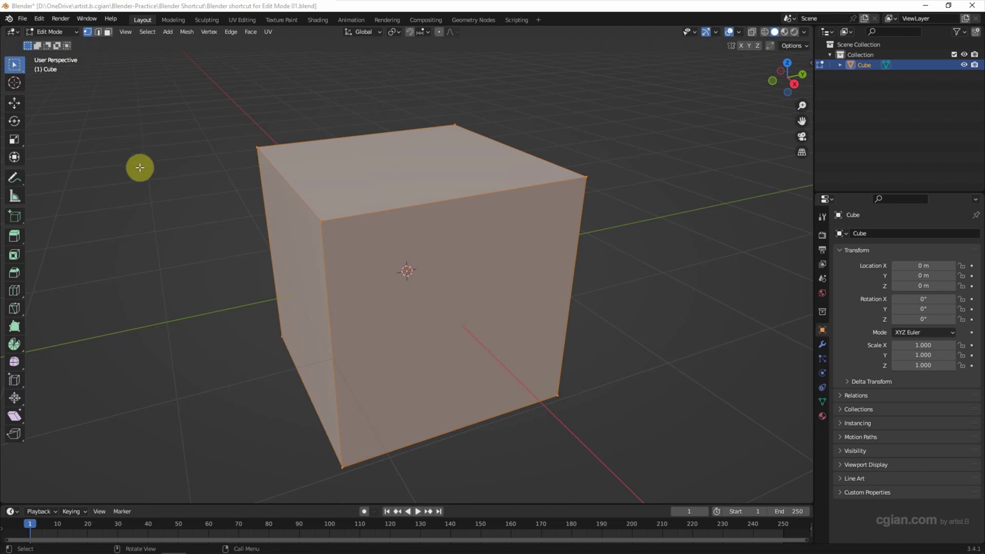
# Subdivide the whole cube mesh with 2 cuts and clear the selection
pyautogui.rightClick(139, 166)
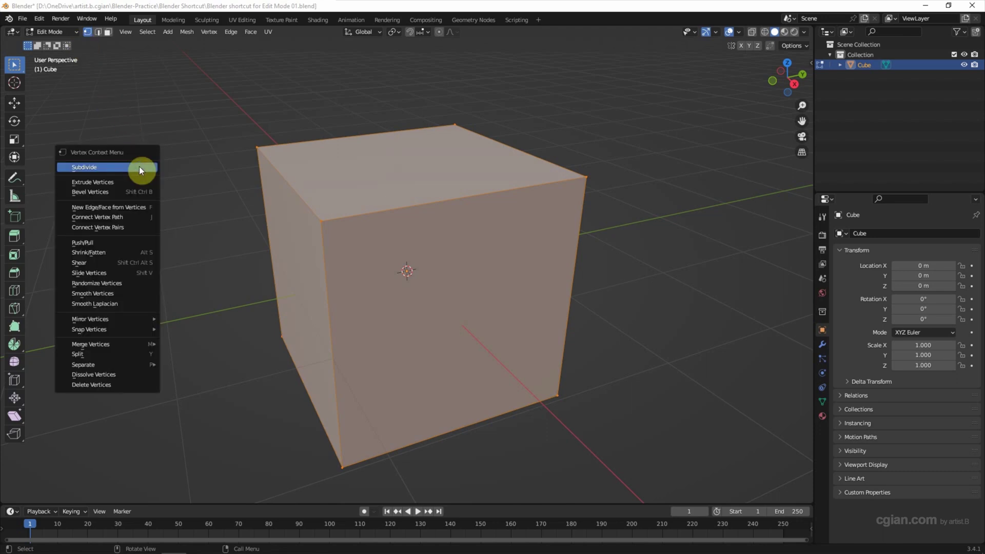
pyautogui.click(140, 166)
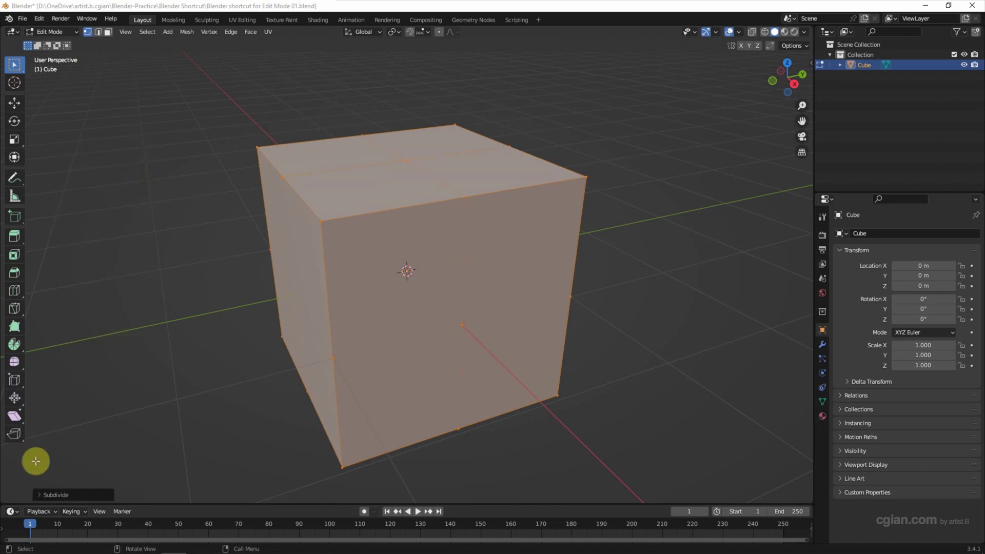
pyautogui.click(38, 494)
pyautogui.click(166, 425)
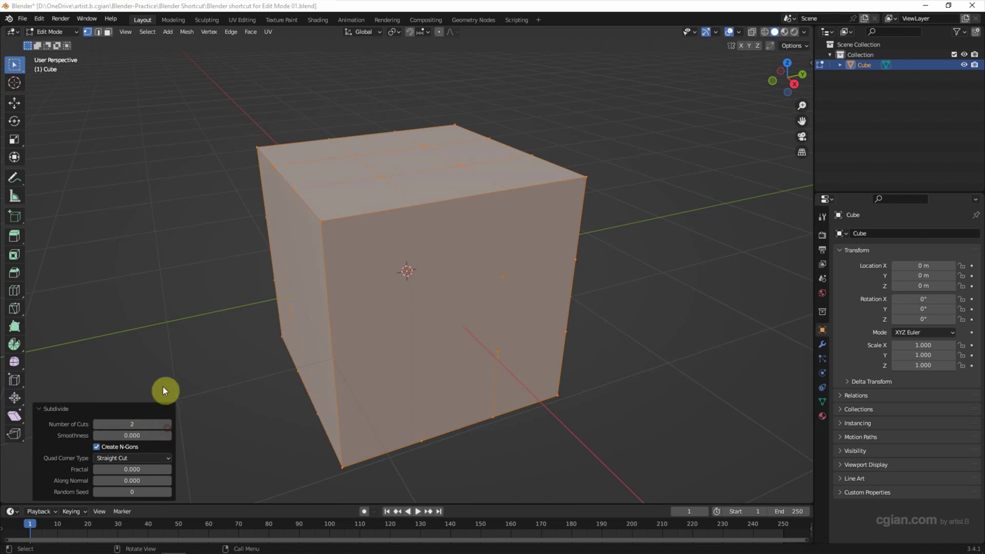
pyautogui.click(166, 355)
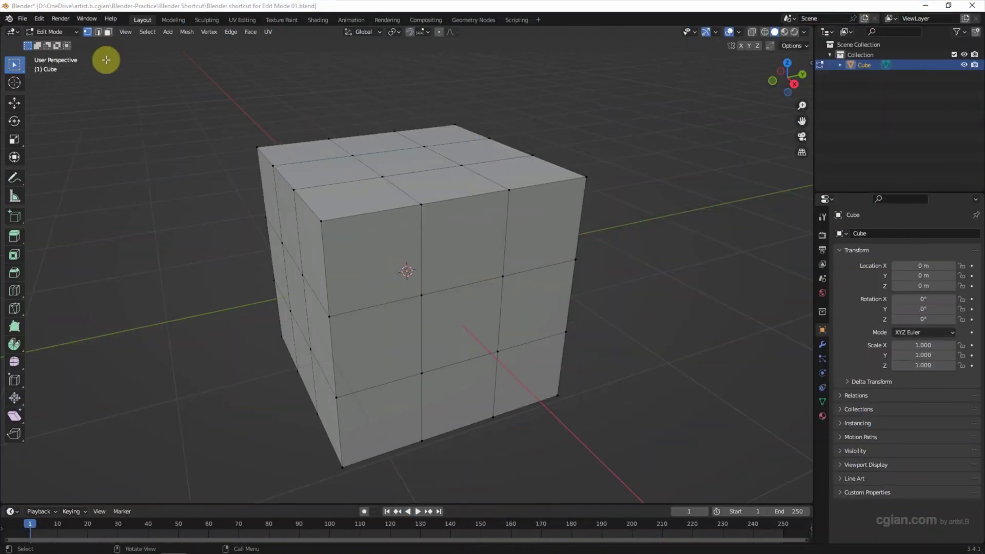
# Cycle through edge, face and vertex select modes, and select vertices on the front side, including the upper two inner ones together
pyautogui.press('2')
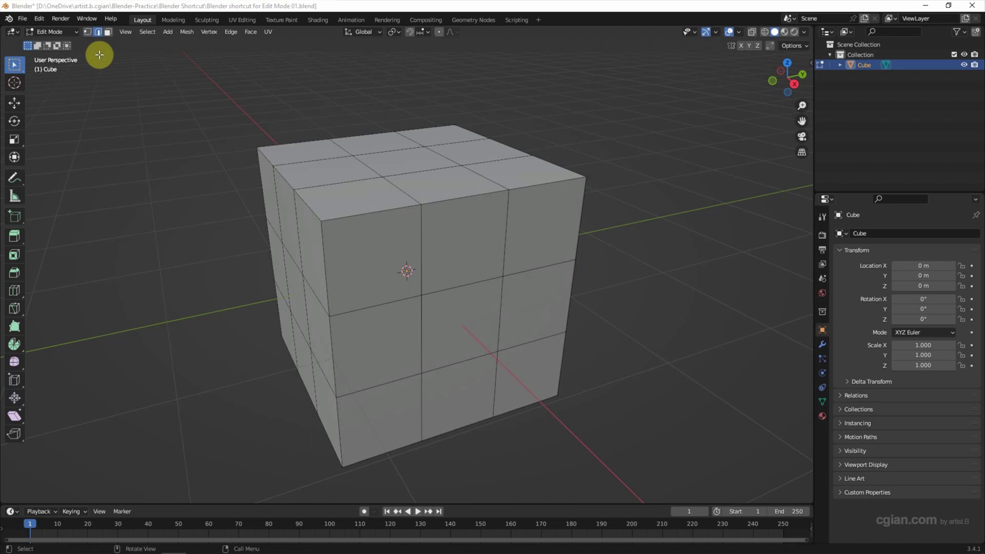
pyautogui.press('3')
pyautogui.press('1')
pyautogui.click(492, 177)
pyautogui.click(485, 264)
pyautogui.moveTo(396, 256); pyautogui.dragTo(519, 318)
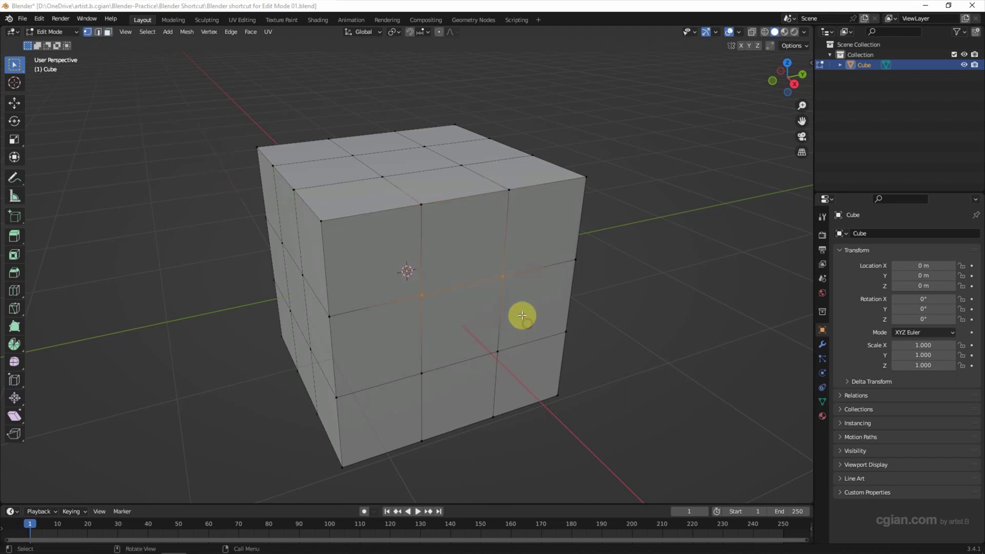
# Switch to edge select mode, select single edges on the cube's front side, and clear the selection
pyautogui.press('2')
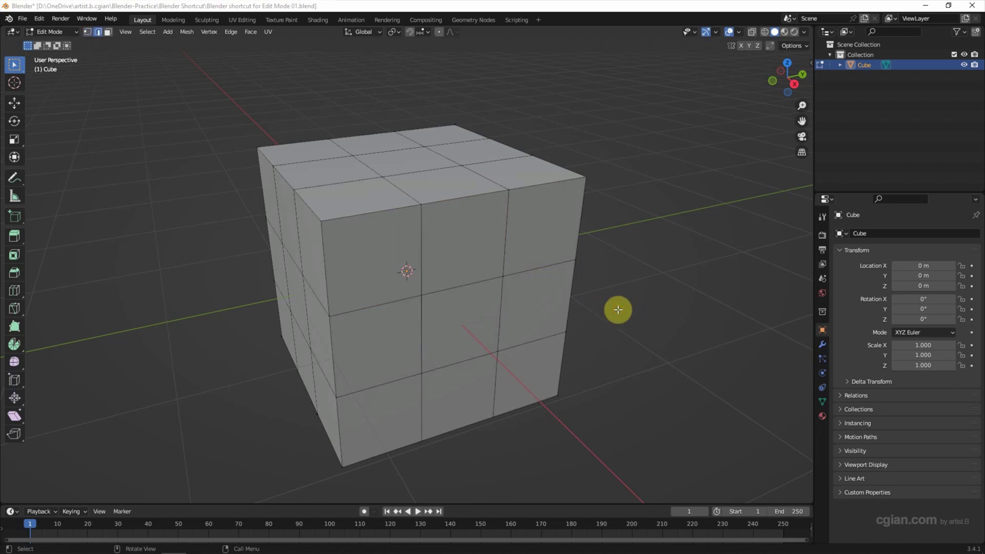
pyautogui.click(467, 194)
pyautogui.click(390, 286)
pyautogui.click(612, 322)
# Switch to face select mode, select individual faces on the front side one after another, and clear the selection
pyautogui.press('3')
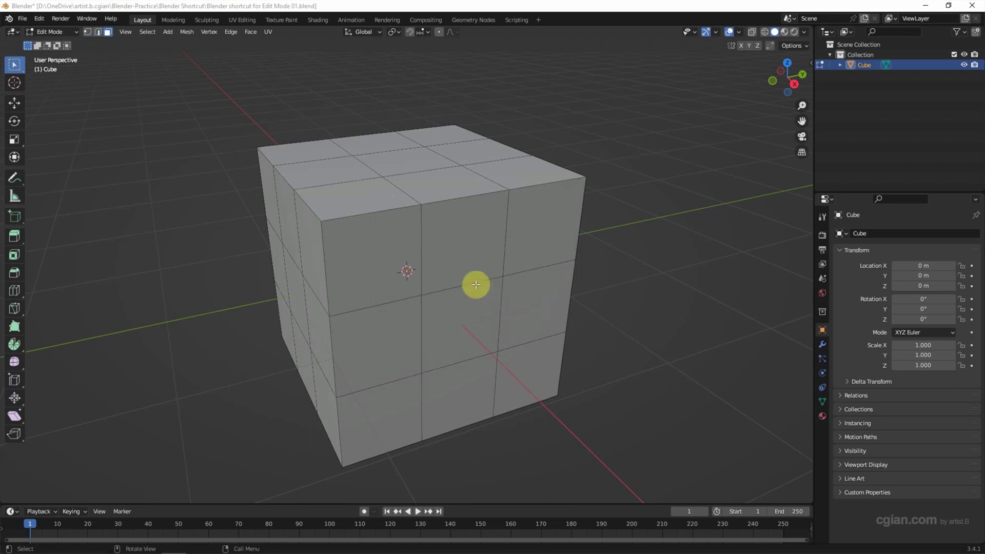
pyautogui.click(463, 251)
pyautogui.click(461, 310)
pyautogui.click(462, 395)
pyautogui.click(385, 328)
pyautogui.click(223, 321)
# In vertex select mode, add several vertices across the front side to one selection and deselect them all
pyautogui.press('1')
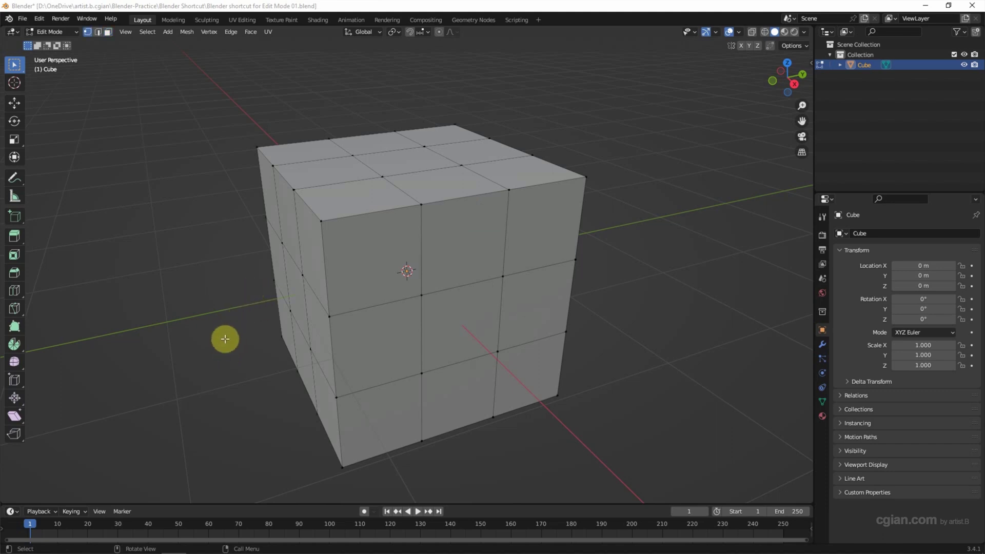
pyautogui.click(421, 205)
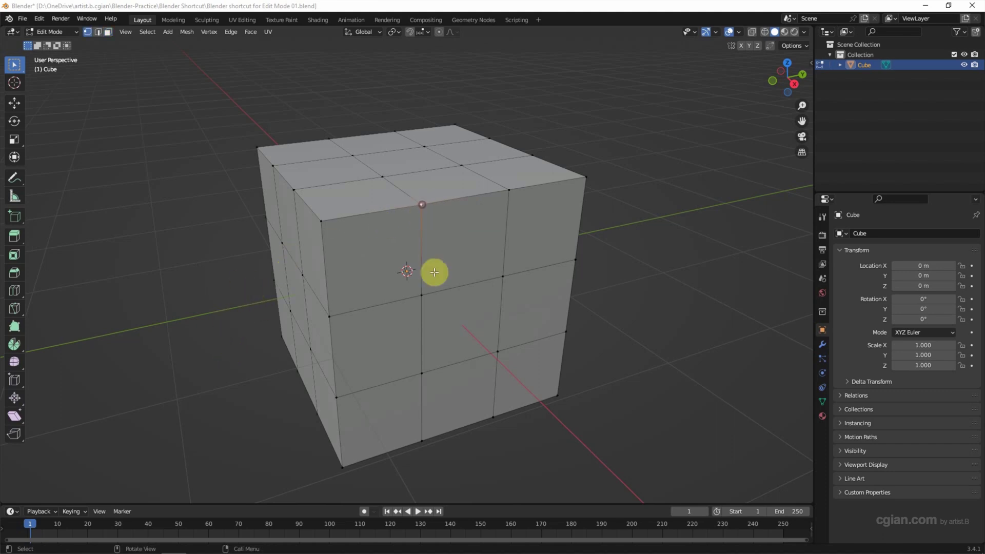
pyautogui.keyDown('shift'); pyautogui.click(422, 295); pyautogui.keyUp('shift')
pyautogui.keyDown('shift'); pyautogui.click(498, 353); pyautogui.keyUp('shift')
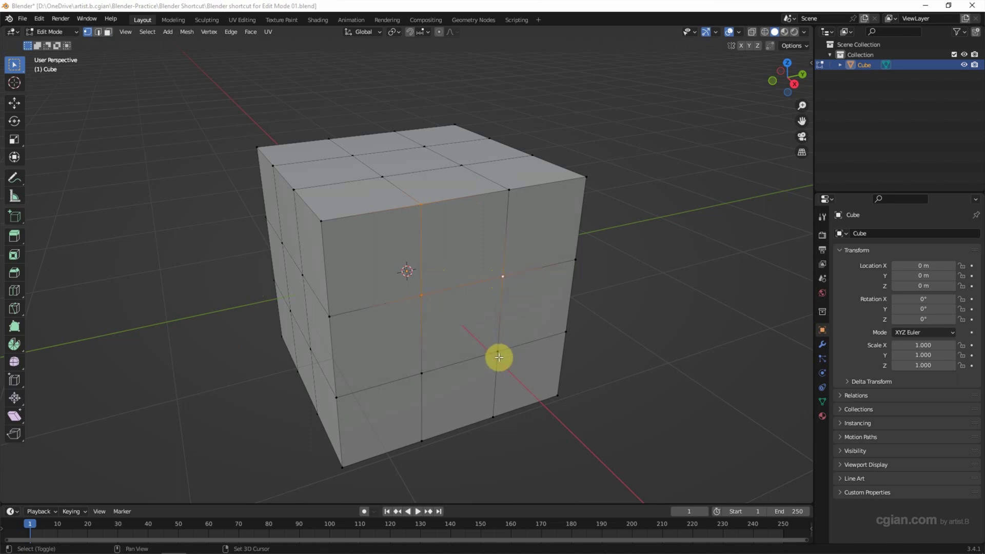
pyautogui.keyDown('shift'); pyautogui.click(422, 373); pyautogui.keyUp('shift')
pyautogui.keyDown('shift'); pyautogui.click(336, 396); pyautogui.keyUp('shift')
pyautogui.hotkey('alt', 'a')
# In edge select mode, select the upper horizontal row of inner edges plus adjoining vertical edges together, and clear the selection
pyautogui.press('2')
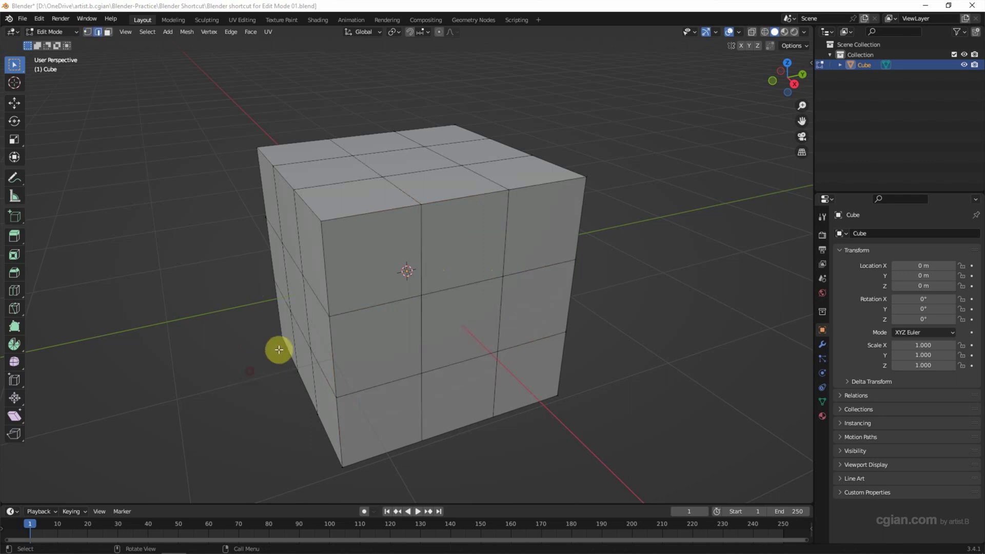
pyautogui.click(378, 306)
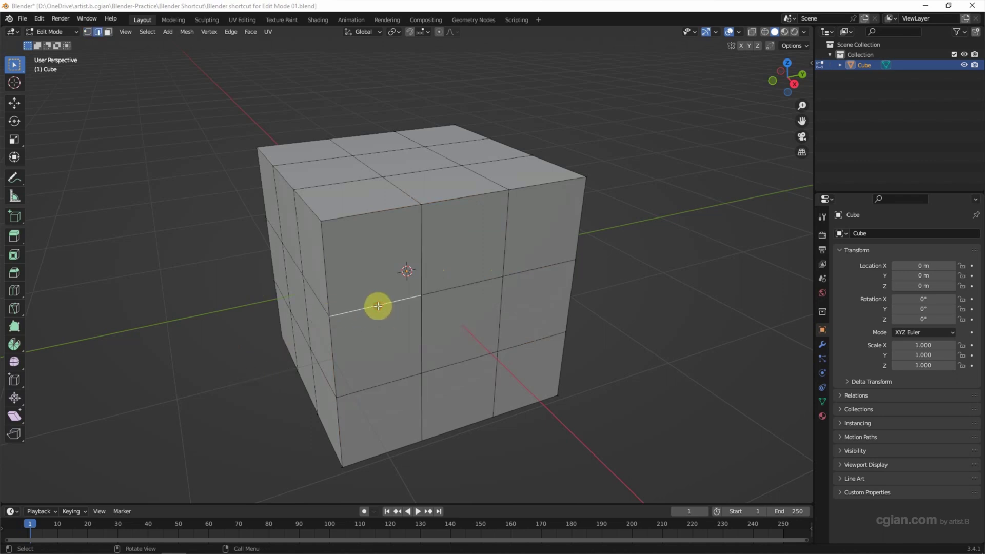
pyautogui.keyDown('shift'); pyautogui.click(451, 289); pyautogui.keyUp('shift')
pyautogui.keyDown('shift'); pyautogui.click(538, 271); pyautogui.keyUp('shift')
pyautogui.keyDown('shift'); pyautogui.click(505, 234); pyautogui.keyUp('shift')
pyautogui.keyDown('shift'); pyautogui.click(500, 314); pyautogui.keyUp('shift')
pyautogui.click(650, 285)
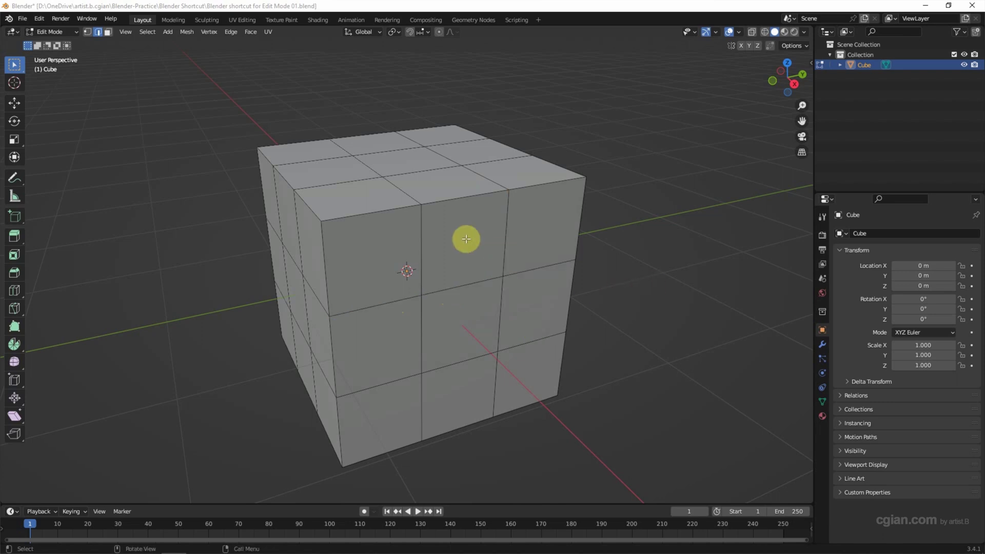
# In face select mode, add all nine faces of the cube's front side to one selection and deselect them
pyautogui.press('3')
pyautogui.click(467, 230)
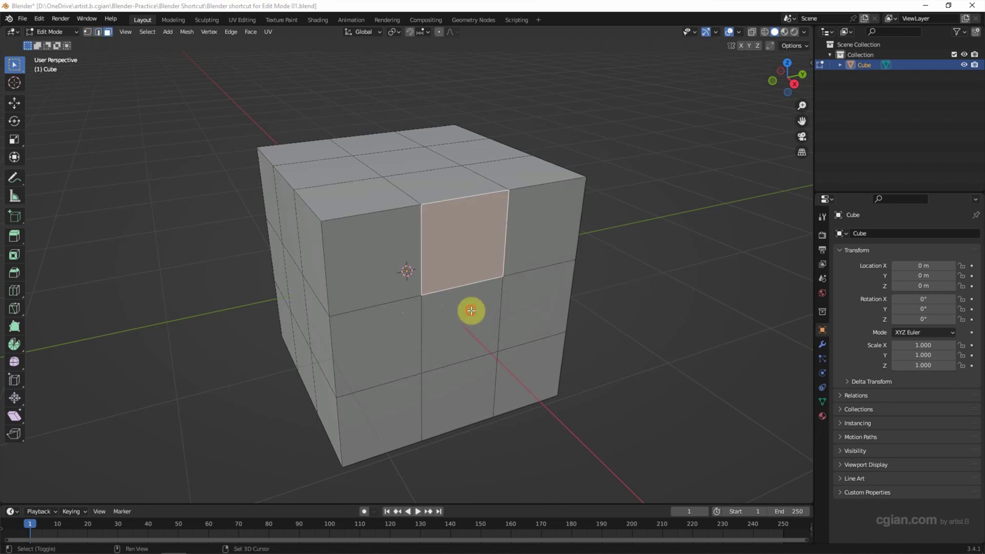
pyautogui.keyDown('shift'); pyautogui.click(467, 313); pyautogui.keyUp('shift')
pyautogui.keyDown('shift'); pyautogui.click(461, 397); pyautogui.keyUp('shift')
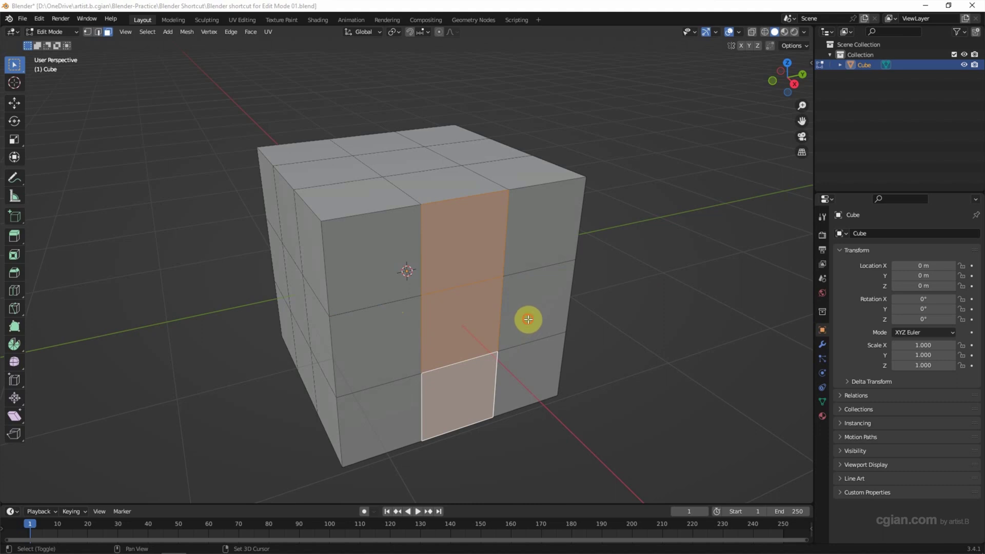
pyautogui.keyDown('shift'); pyautogui.click(528, 323); pyautogui.keyUp('shift')
pyautogui.keyDown('shift'); pyautogui.click(524, 231); pyautogui.keyUp('shift')
pyautogui.keyDown('shift'); pyautogui.click(528, 355); pyautogui.keyUp('shift')
pyautogui.keyDown('shift'); pyautogui.click(397, 405); pyautogui.keyUp('shift')
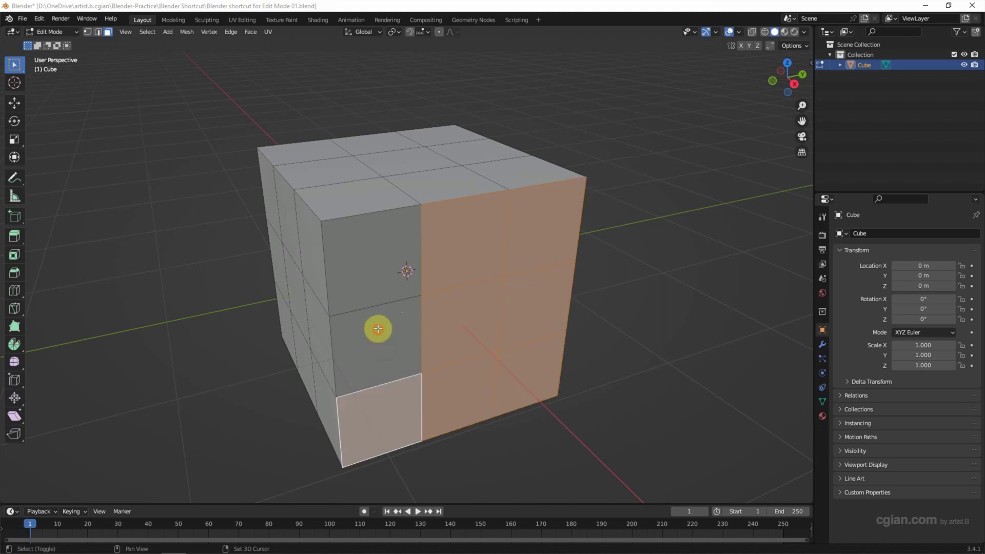
pyautogui.keyDown('shift'); pyautogui.click(378, 330); pyautogui.keyUp('shift')
pyautogui.keyDown('shift'); pyautogui.click(372, 251); pyautogui.keyUp('shift')
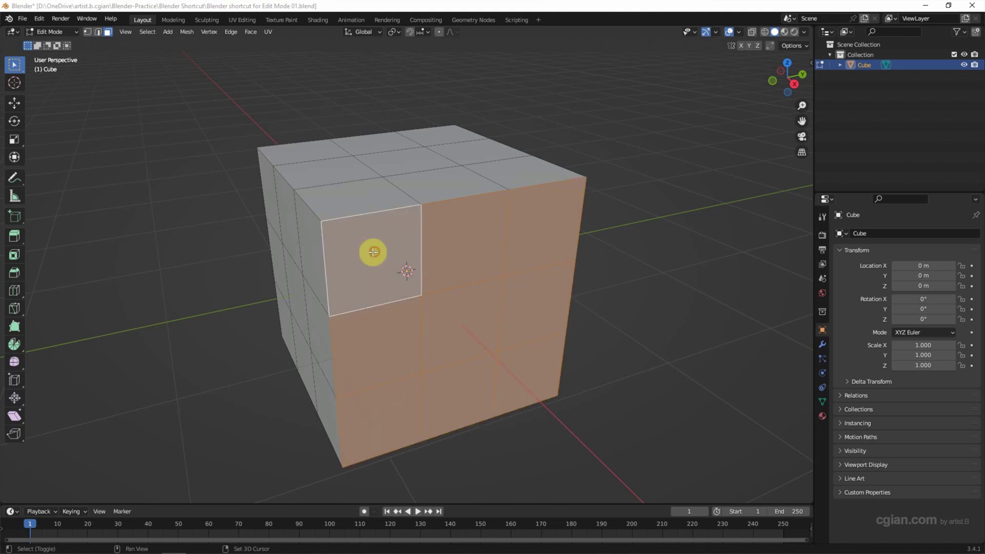
pyautogui.click(211, 331)
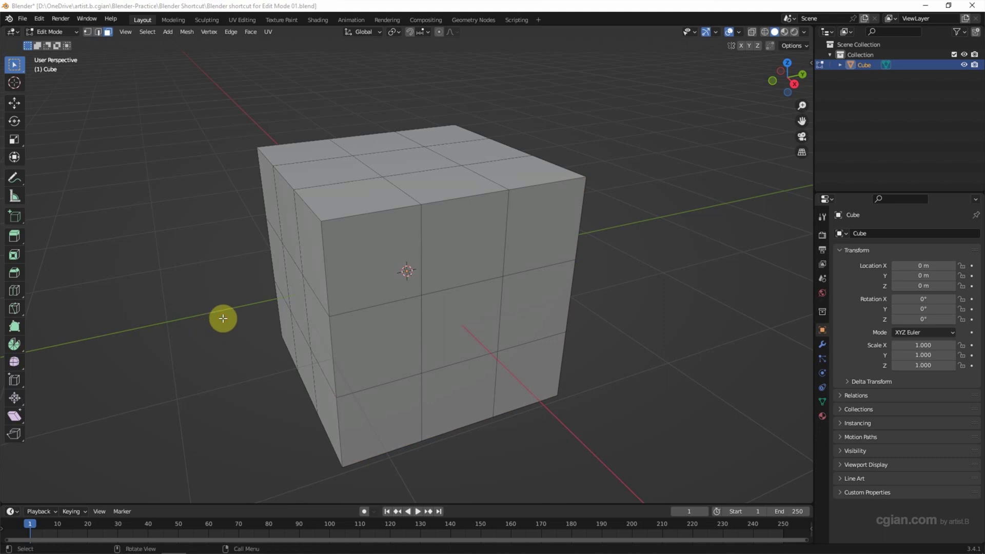
# In edge select mode, select both inner vertical edge loops running over the cube's front and top
pyautogui.press('2')
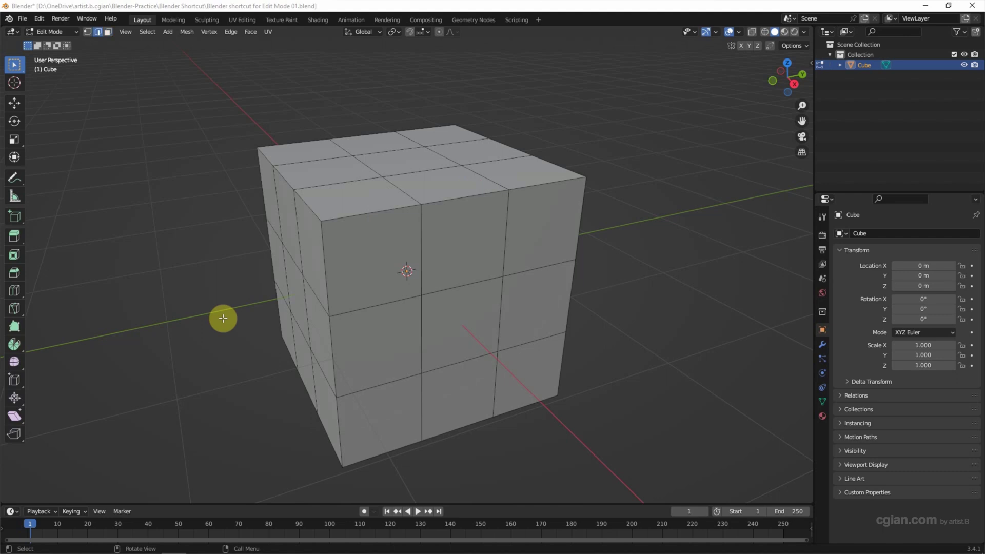
pyautogui.keyDown('alt'); pyautogui.click(420, 250); pyautogui.keyUp('alt')
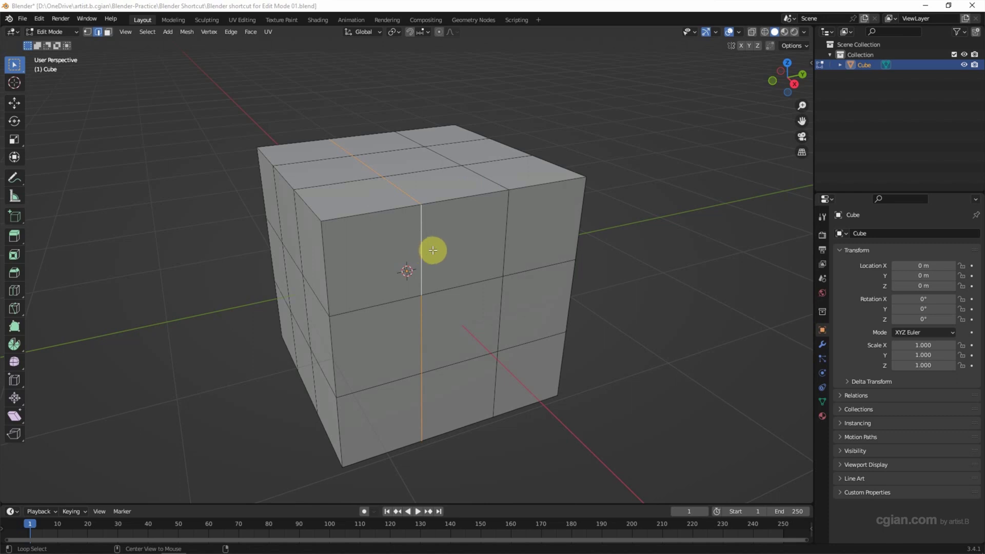
pyautogui.keyDown('alt'); pyautogui.keyDown('shift'); pyautogui.click(508, 237); pyautogui.keyUp('shift'); pyautogui.keyUp('alt')
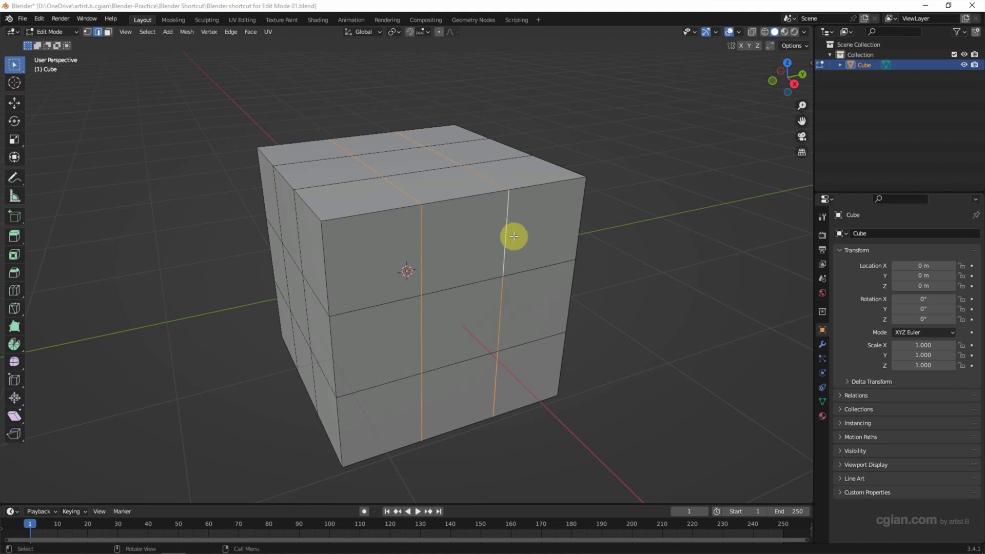
# In face select mode, select the middle vertical face loop, clear it, and select the middle horizontal face loop
pyautogui.press('1')
pyautogui.press('3')
pyautogui.click(243, 252)
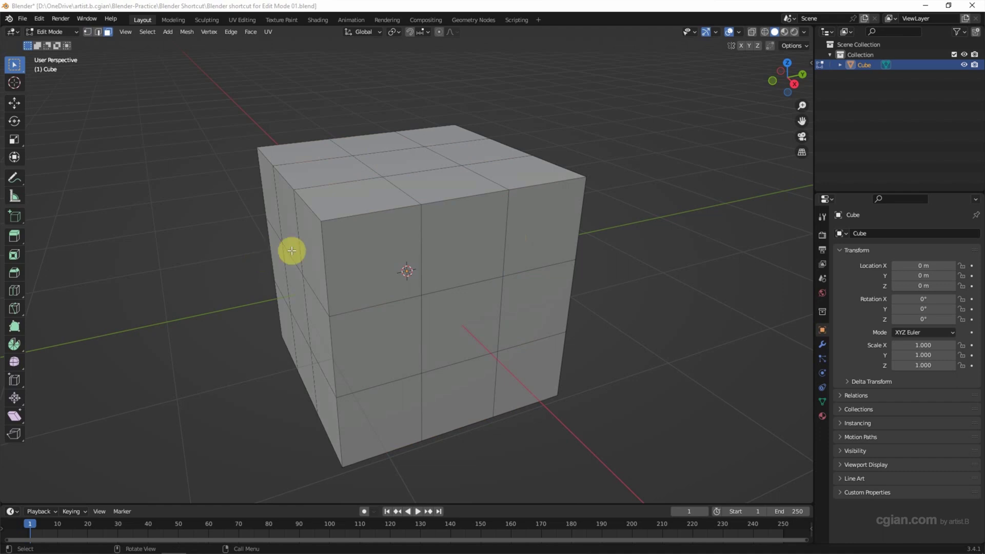
pyautogui.keyDown('alt'); pyautogui.click(464, 293); pyautogui.keyUp('alt')
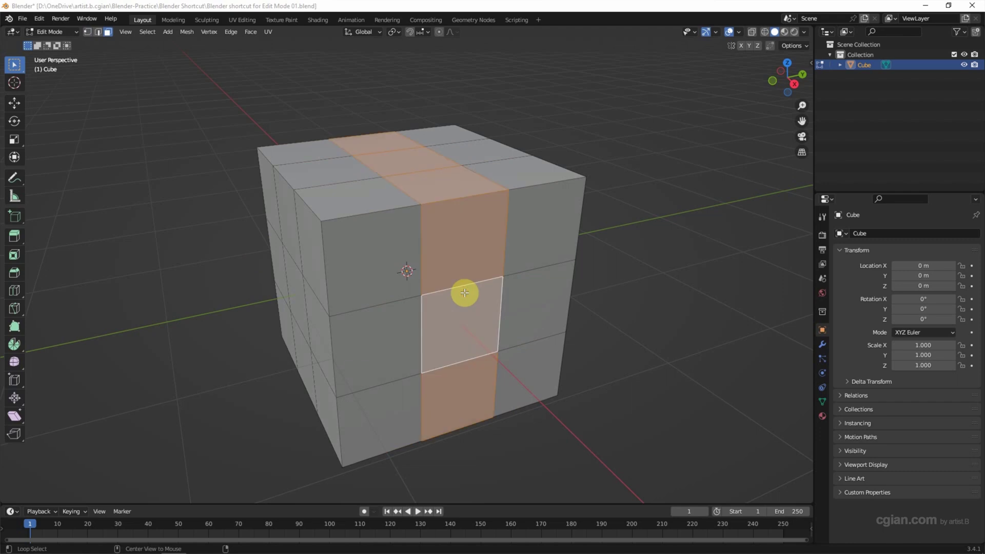
pyautogui.click(474, 468)
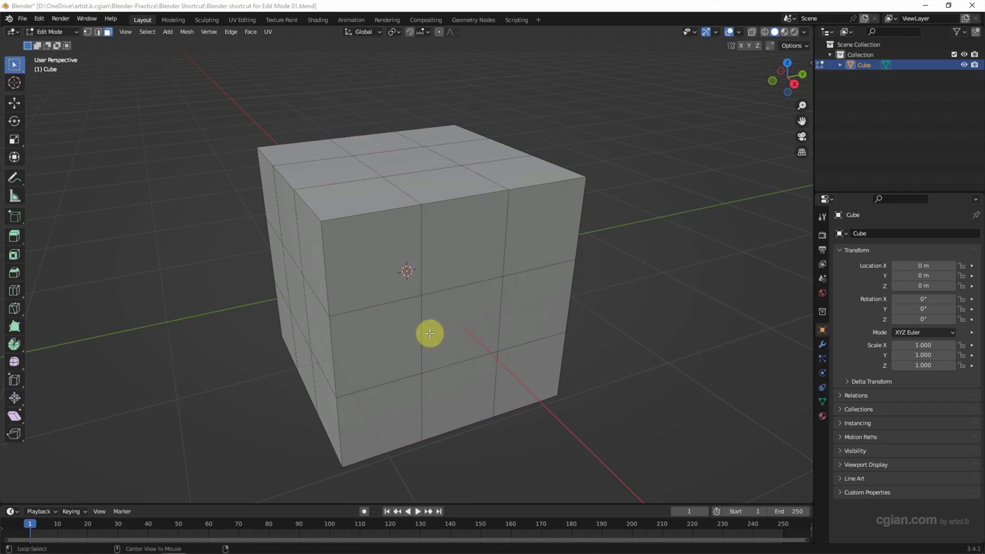
pyautogui.keyDown('alt'); pyautogui.click(430, 334); pyautogui.keyUp('alt')
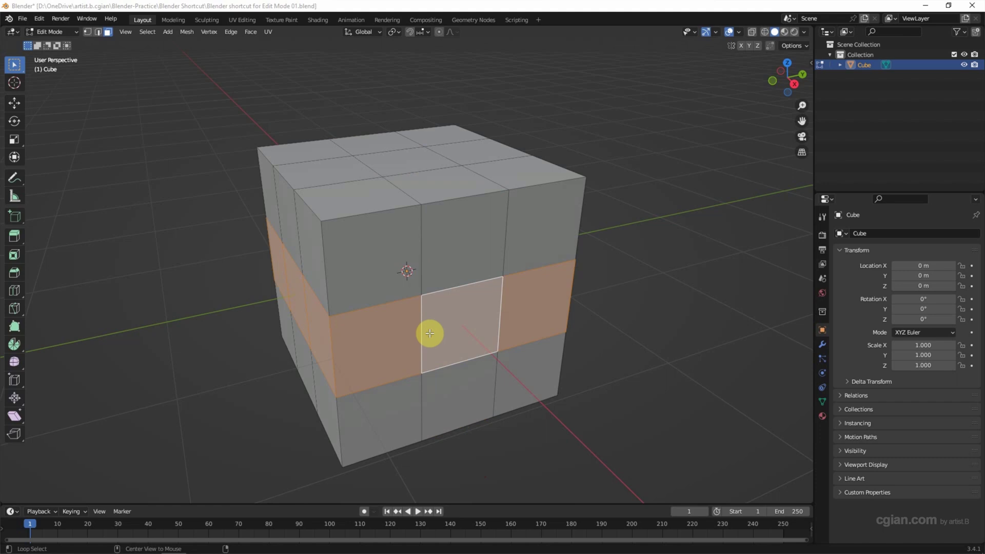
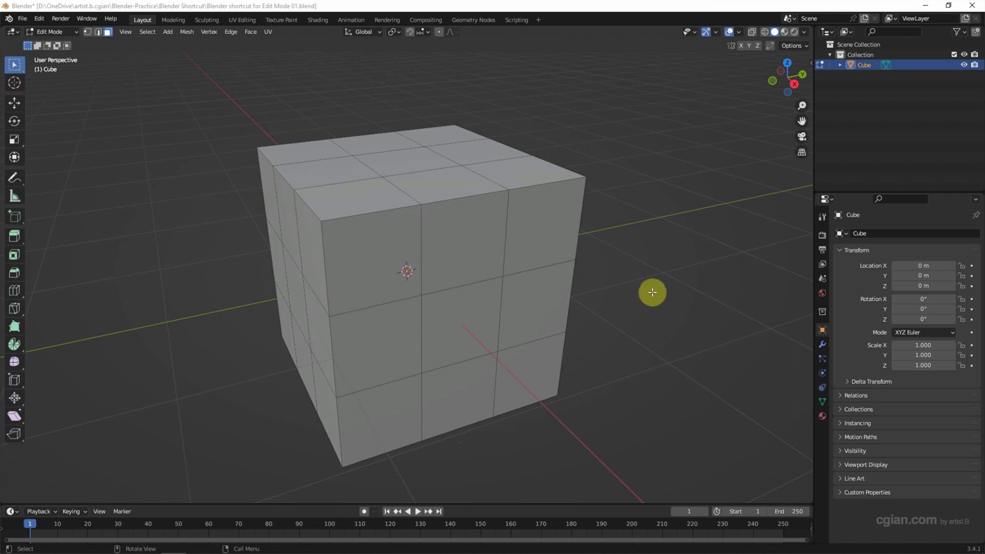
# Select and deselect the entire mesh, and box-select the faces on the cube's right part and on its left part in turn
pyautogui.press('a')
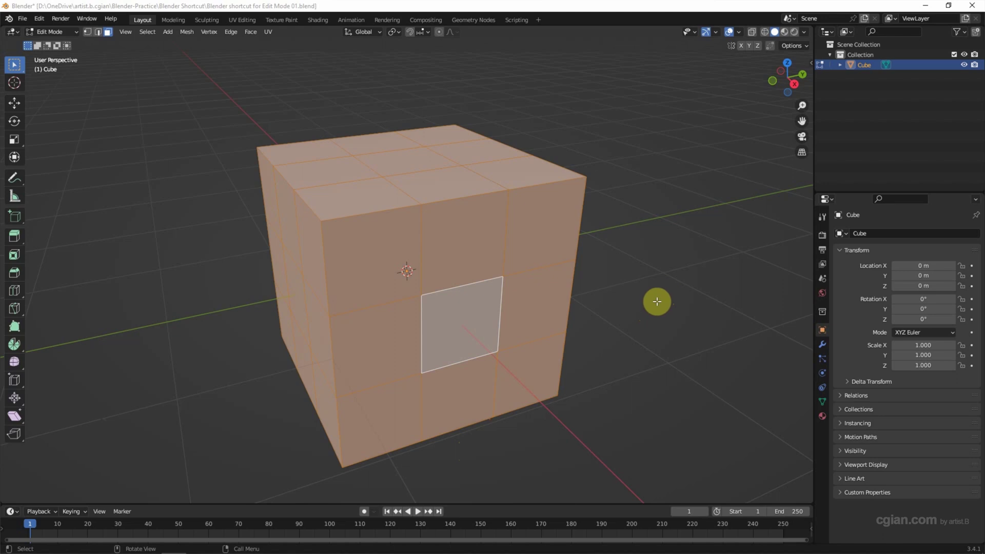
pyautogui.hotkey('alt', 'a')
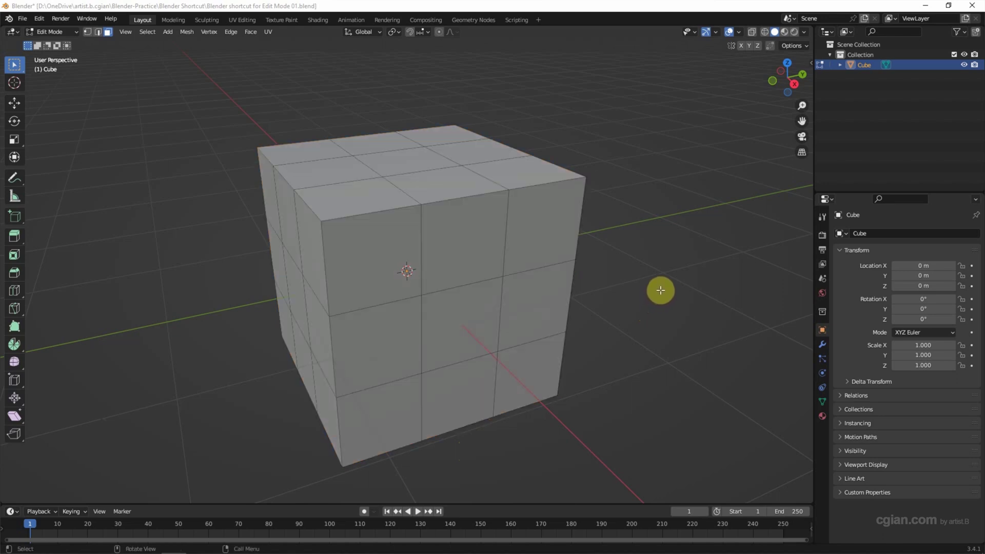
pyautogui.moveTo(678, 103); pyautogui.dragTo(438, 347)
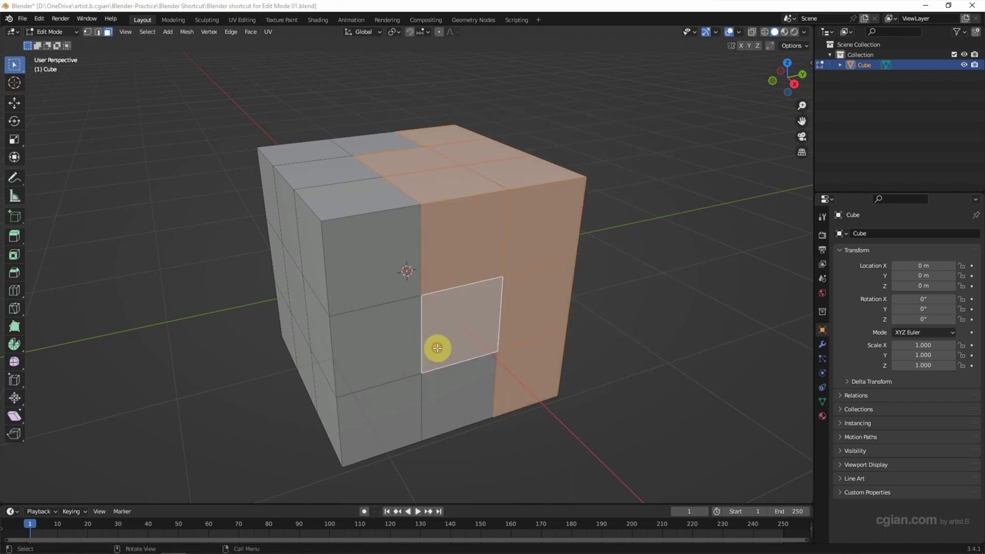
pyautogui.click(126, 89)
pyautogui.moveTo(161, 84); pyautogui.dragTo(370, 330)
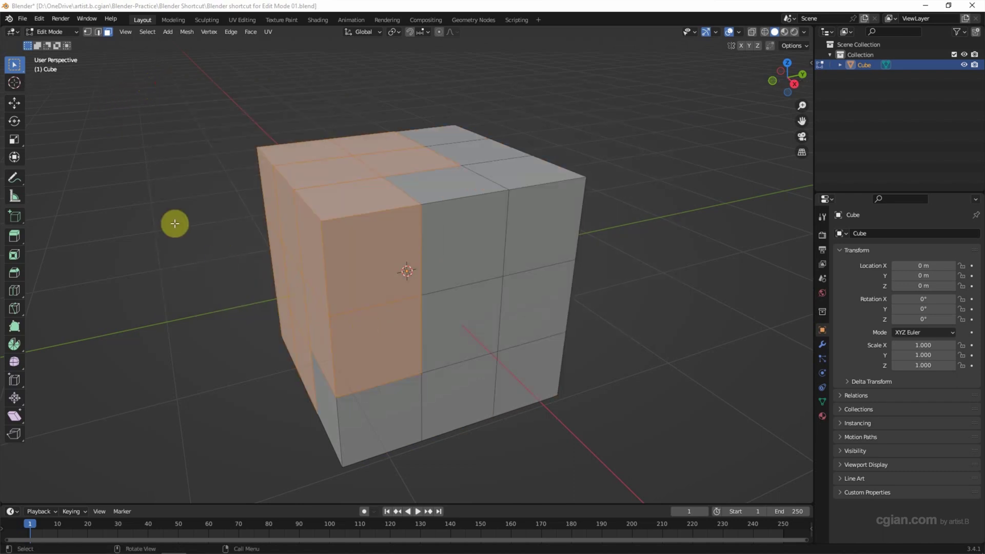
pyautogui.click(175, 223)
# Circle-select all nine faces of the cube's front side and clear the selection
pyautogui.press('c')
pyautogui.moveTo(381, 256)
pyautogui.mouseDown()
pyautogui.moveTo(532, 220)
pyautogui.moveTo(539, 319)
pyautogui.moveTo(379, 335)
pyautogui.moveTo(378, 406)
pyautogui.moveTo(623, 356)
pyautogui.mouseUp()
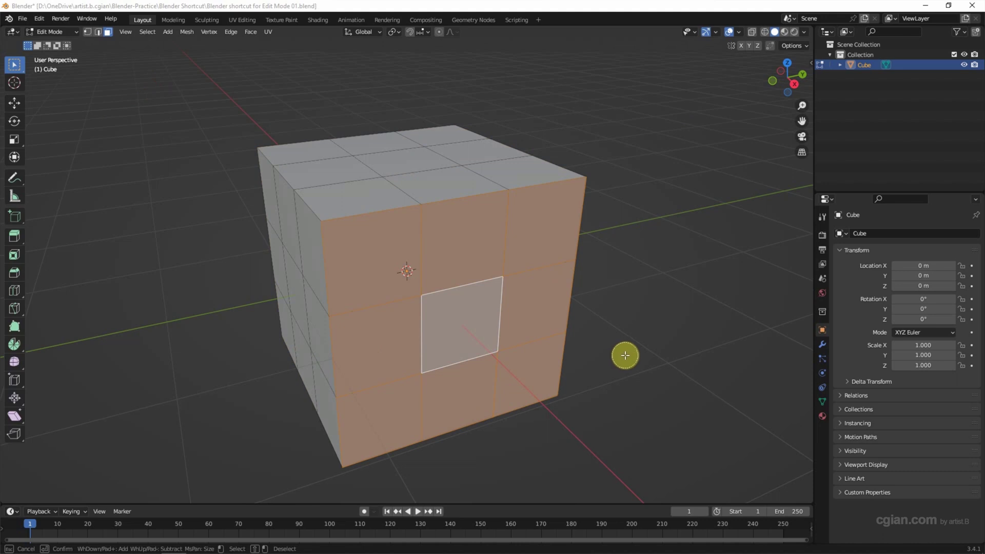
pyautogui.moveTo(625, 355); pyautogui.dragTo(625, 353)
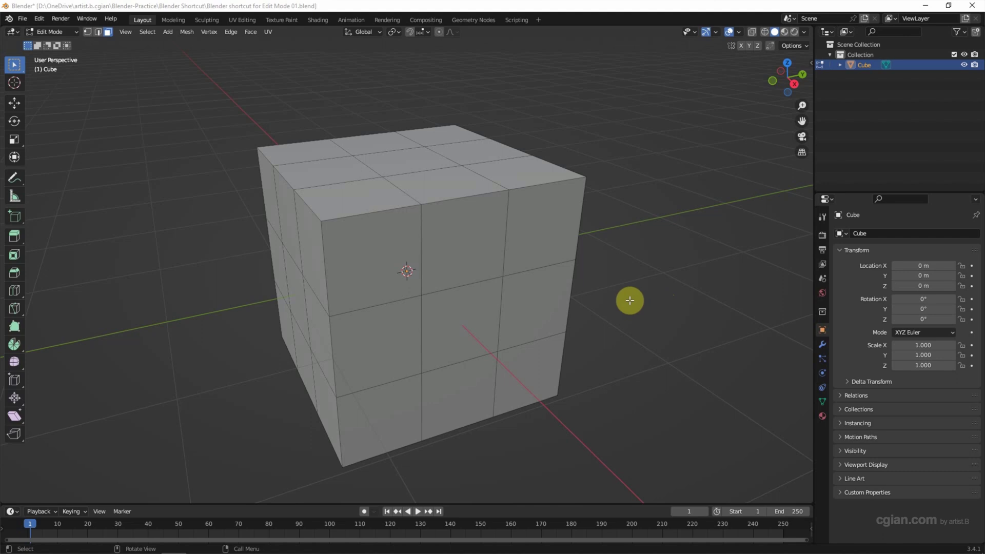
# In vertex select mode, move the right inner vertex on the front top edge about -0.02 m in X, -0.02 m in Y and 0.01 m in Z
pyautogui.press('1')
pyautogui.click(509, 189)
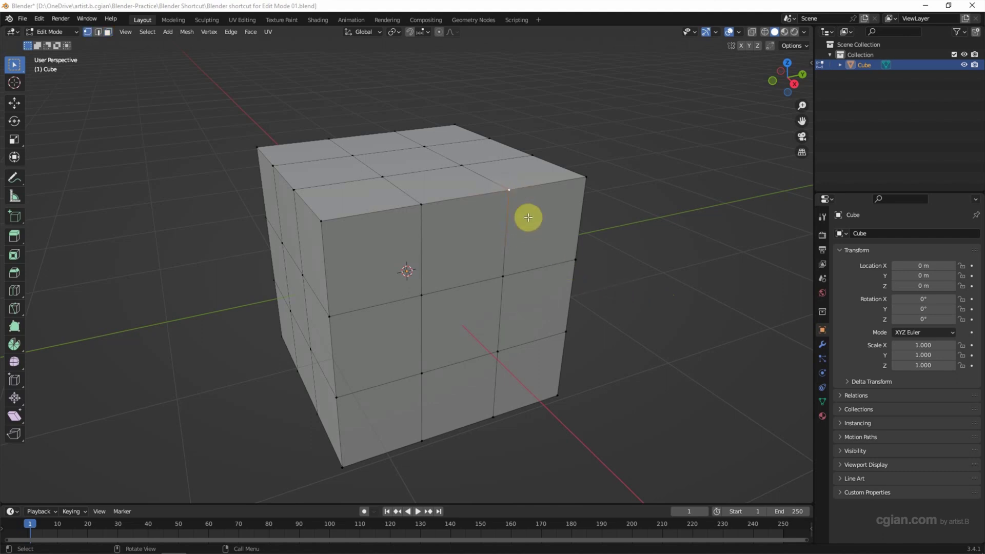
pyautogui.press('g')
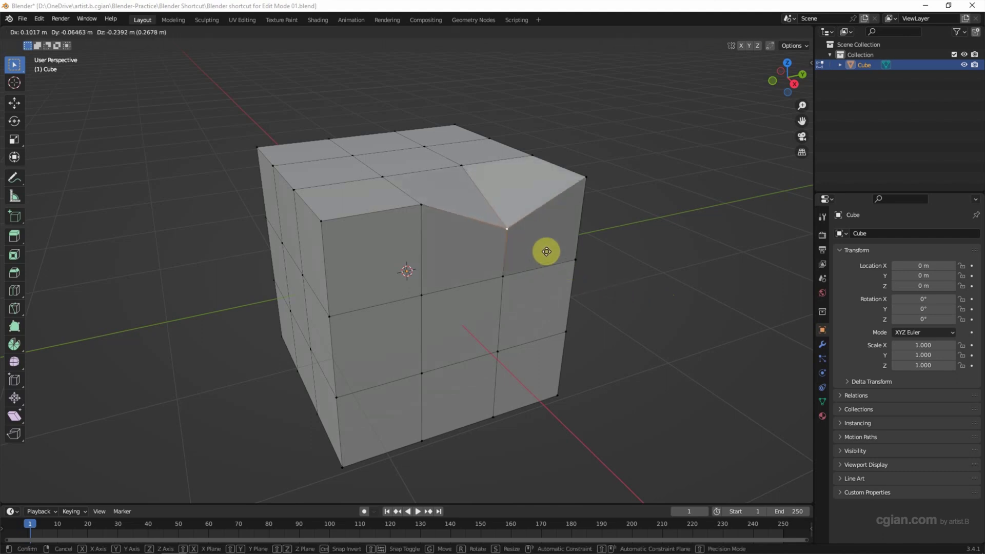
pyautogui.click(523, 215)
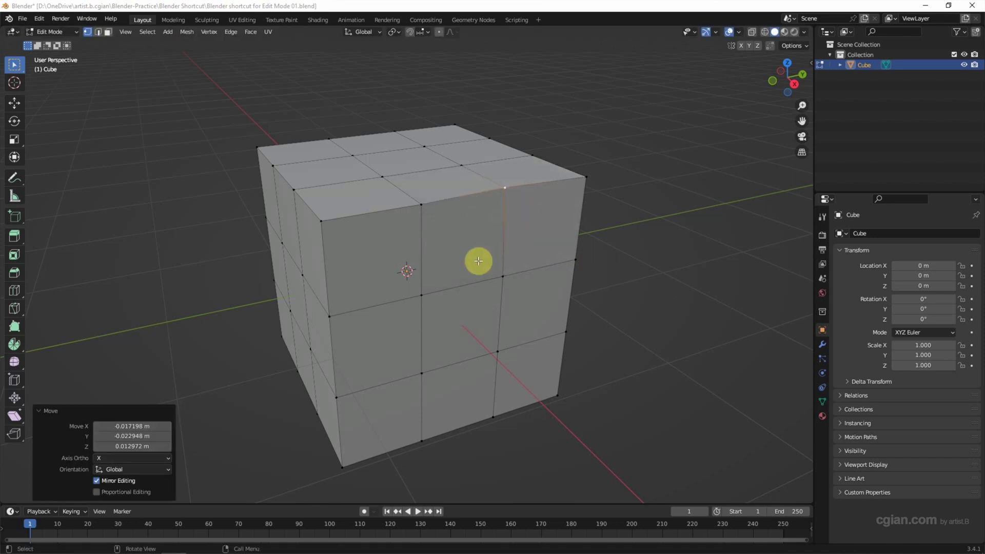
# In edge select mode, move the front centre face's upper edge about -0.02 m in X, 0.02 m in Y and 0.05 m in Z
pyautogui.press('2')
pyautogui.click(475, 283)
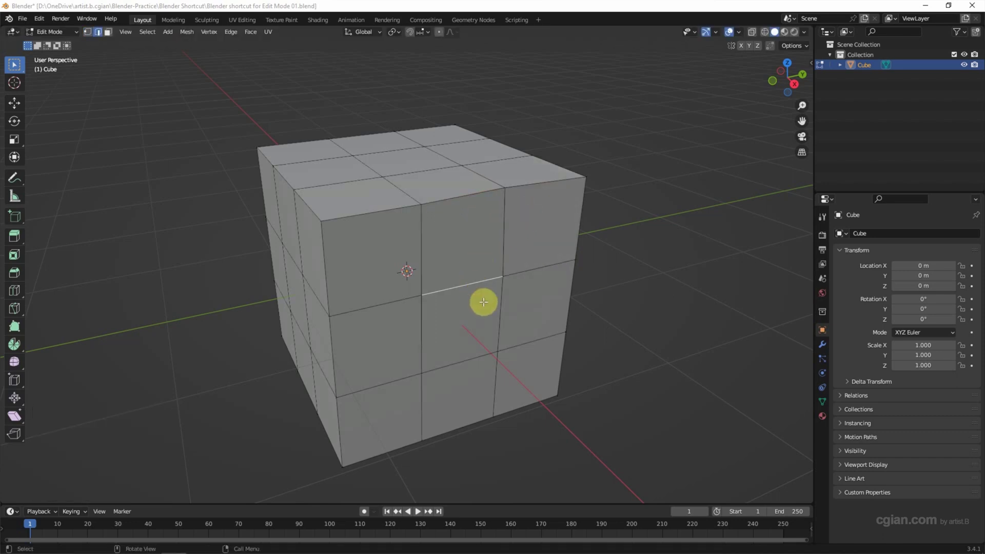
pyautogui.press('g')
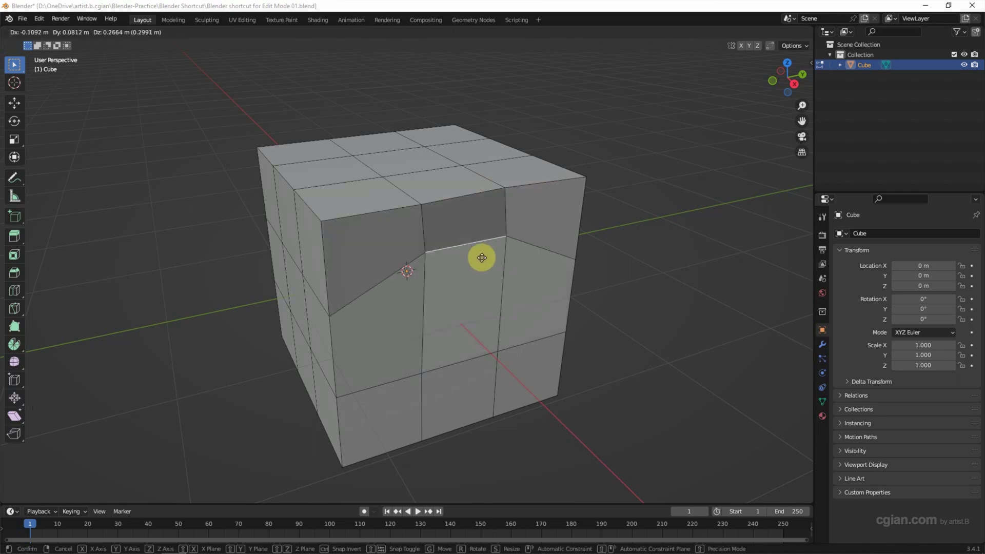
pyautogui.click(482, 292)
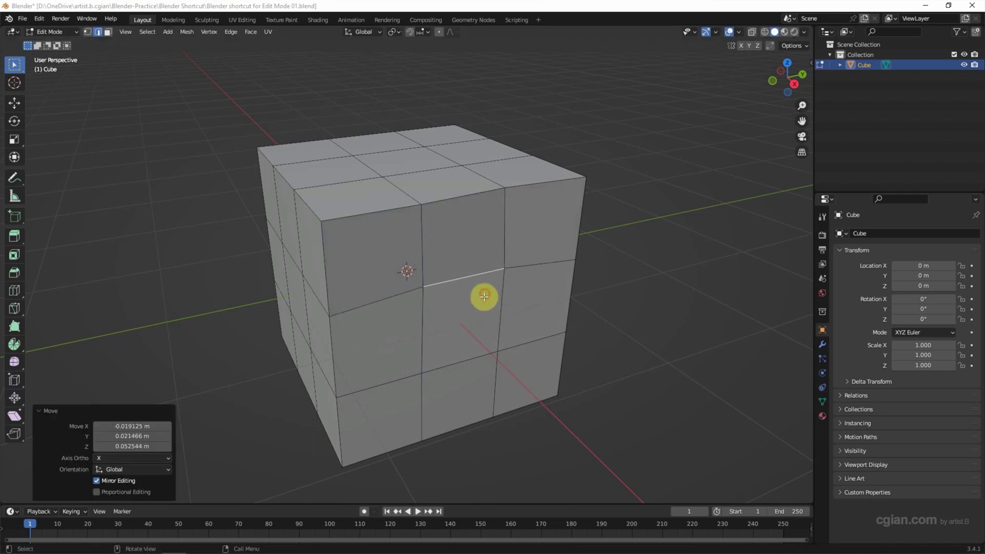
# In face select mode, move the front side's centre face about 0.09 m in X, 0.09 m in Y and -0.09 m in Z
pyautogui.press('3')
pyautogui.click(467, 318)
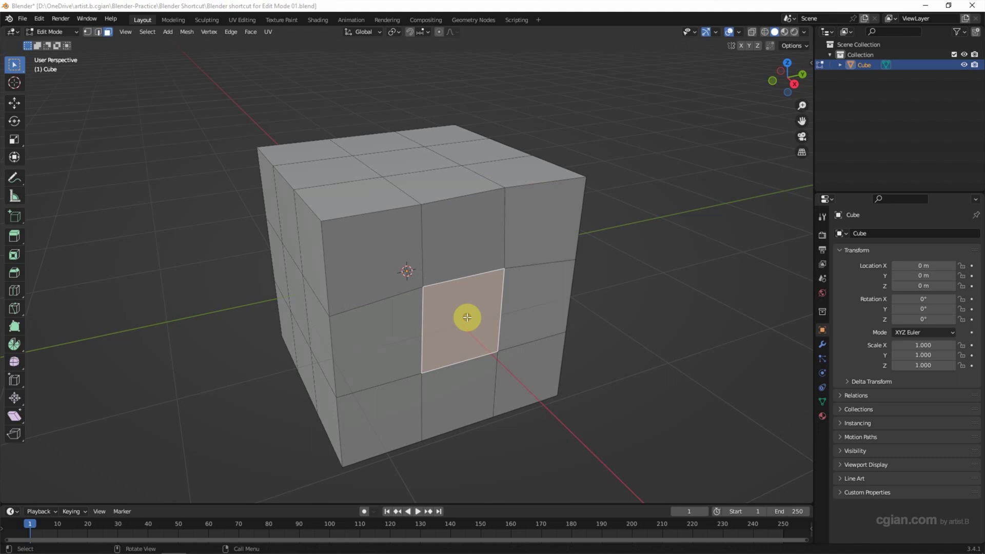
pyautogui.press('g')
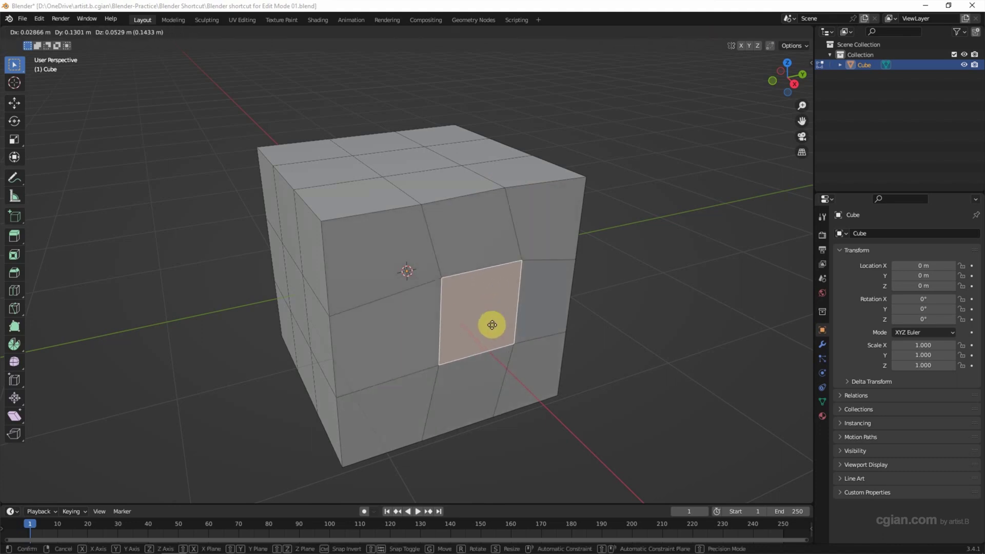
pyautogui.click(492, 331)
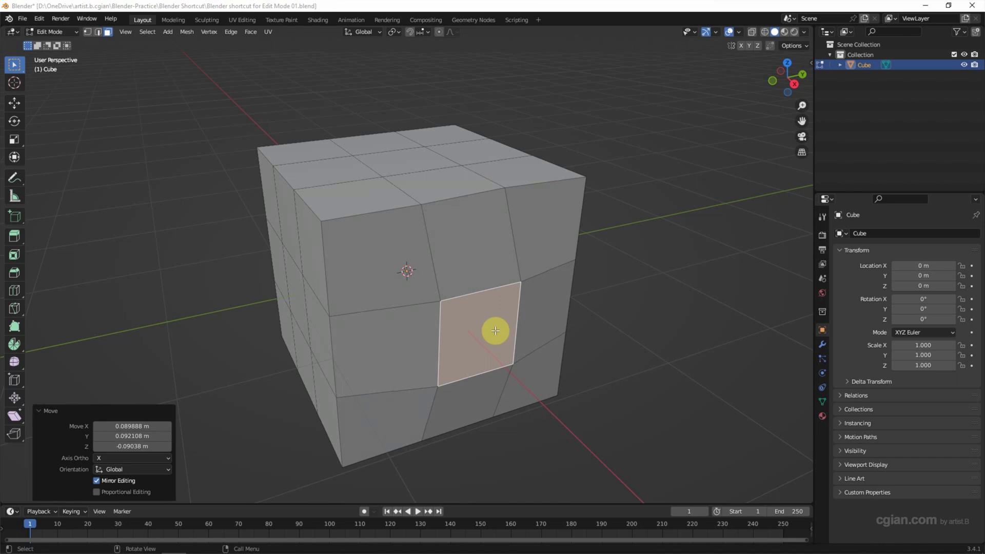
# Rotate the selected centre face about -14.8° in the view plane and scale it uniformly to about 0.66
pyautogui.press('r')
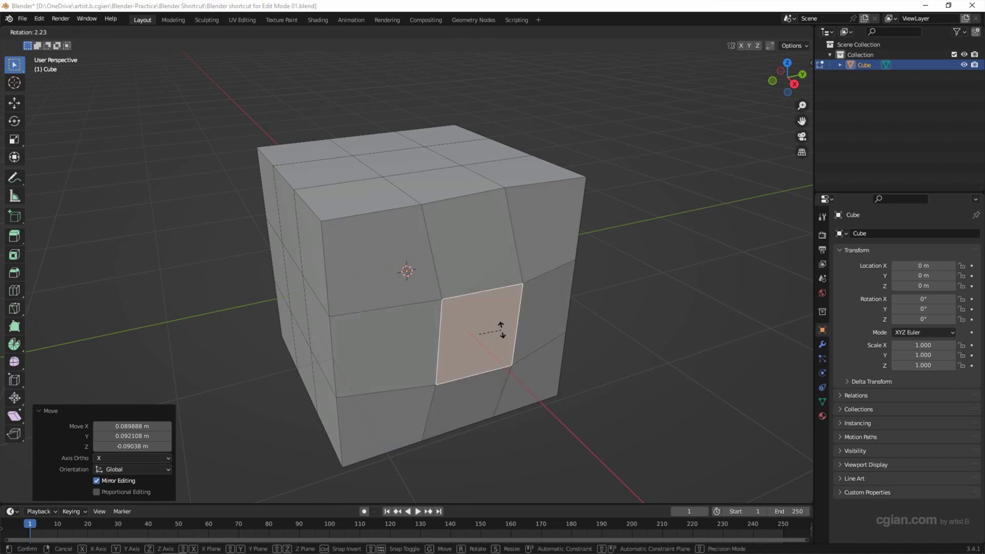
pyautogui.click(502, 323)
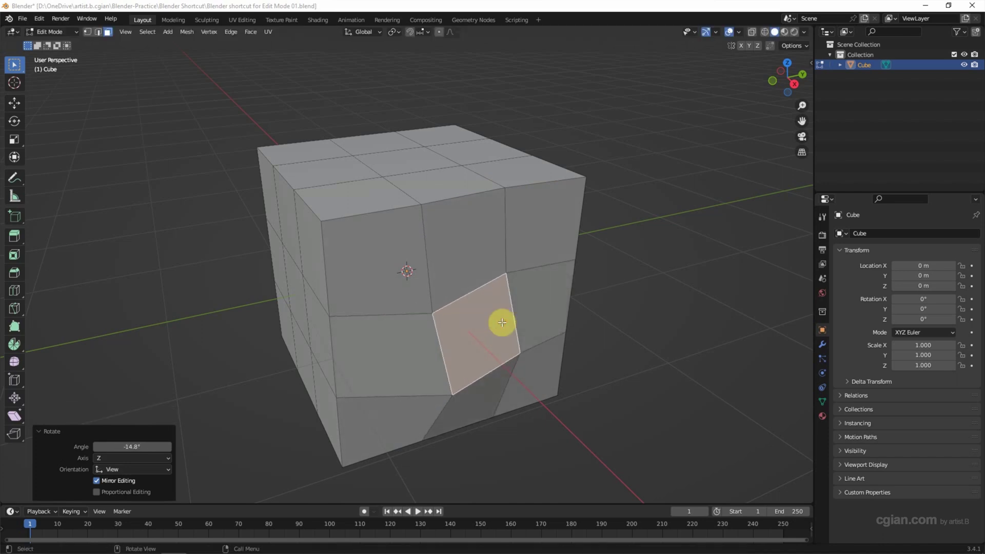
pyautogui.press('s')
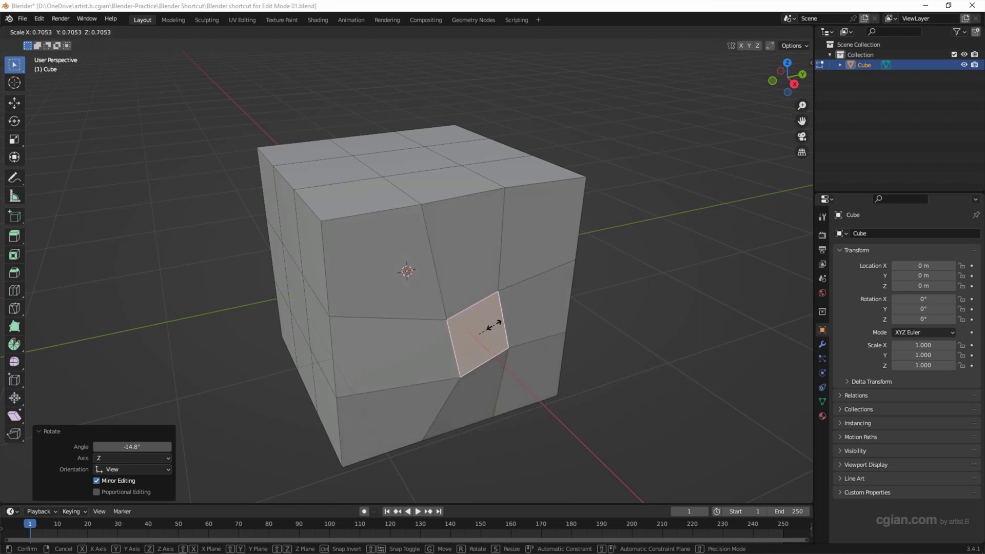
pyautogui.click(488, 325)
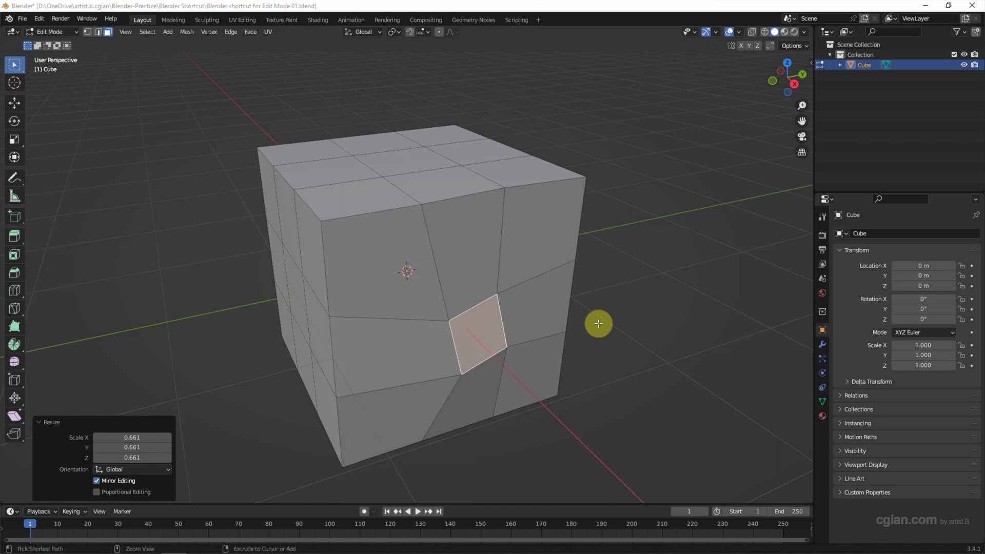
# Undo the scaling, rotation and moves made to the centre face, edge and vertex
pyautogui.hotkey('ctrl', 'z')
pyautogui.hotkey('ctrl', 'z')
pyautogui.hotkey('ctrl', 'z')
pyautogui.hotkey('ctrl', 'z')
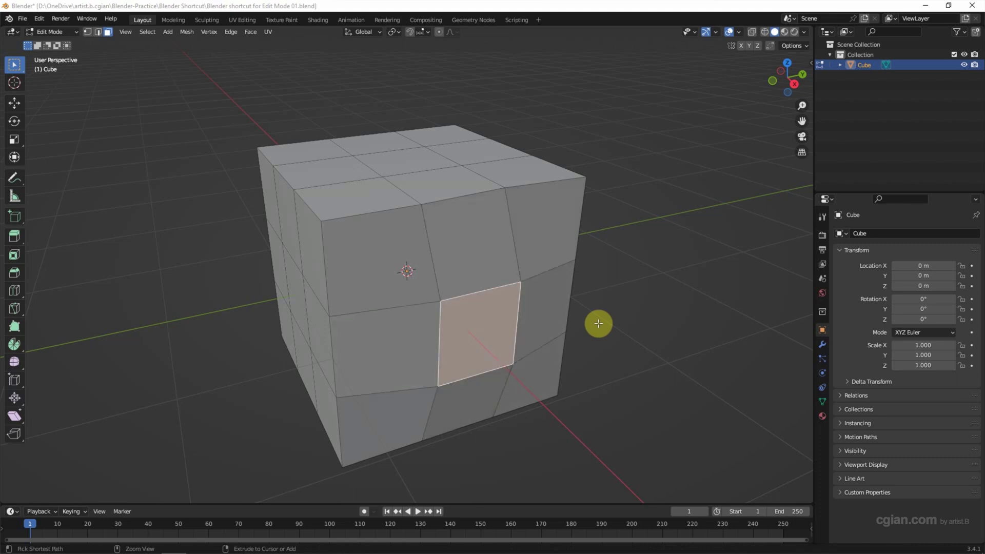
pyautogui.hotkey('ctrl', 'z')
pyautogui.hotkey('ctrl', 'z')
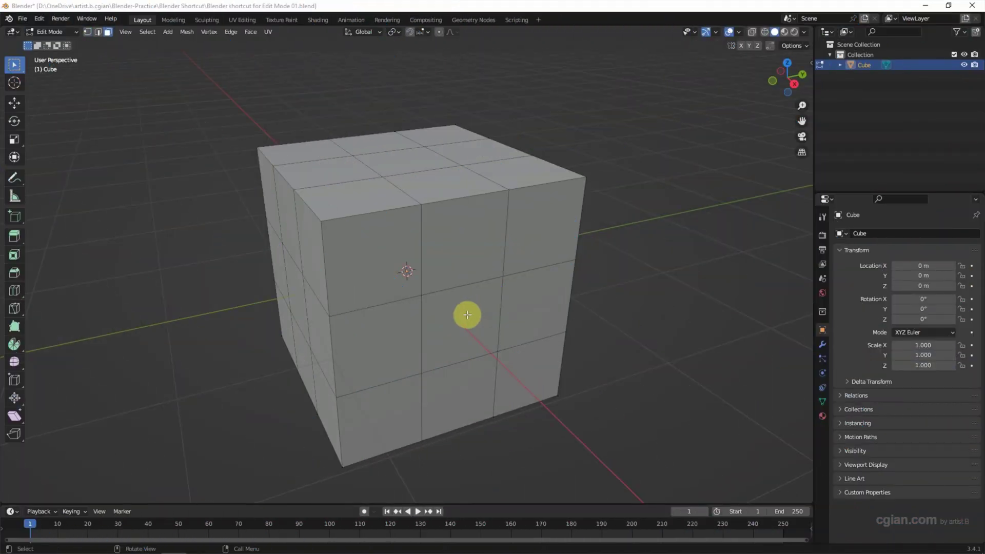
# Move the front side's centre face, trying the global X and Y constraints before placing it about 0.09 m along global Z
pyautogui.click(467, 315)
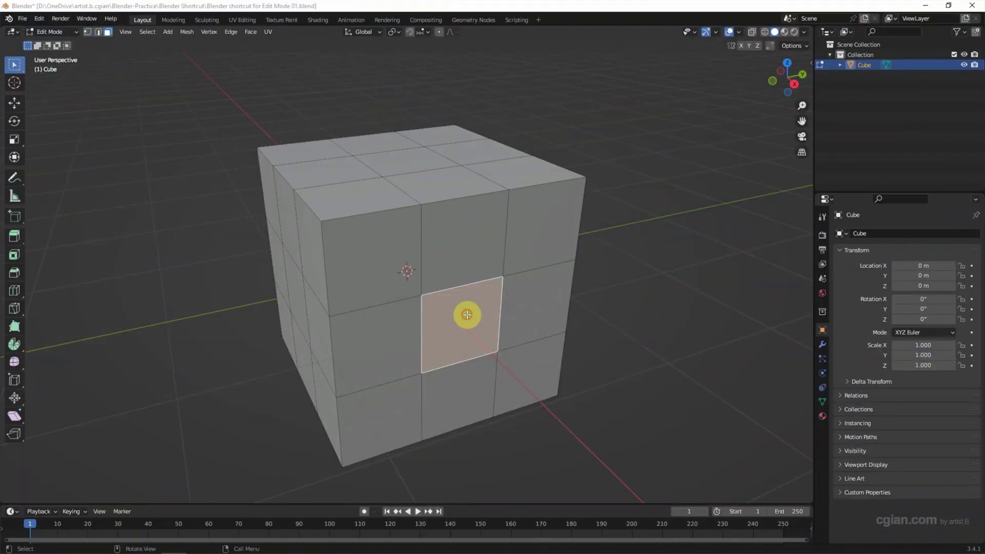
pyautogui.press('g')
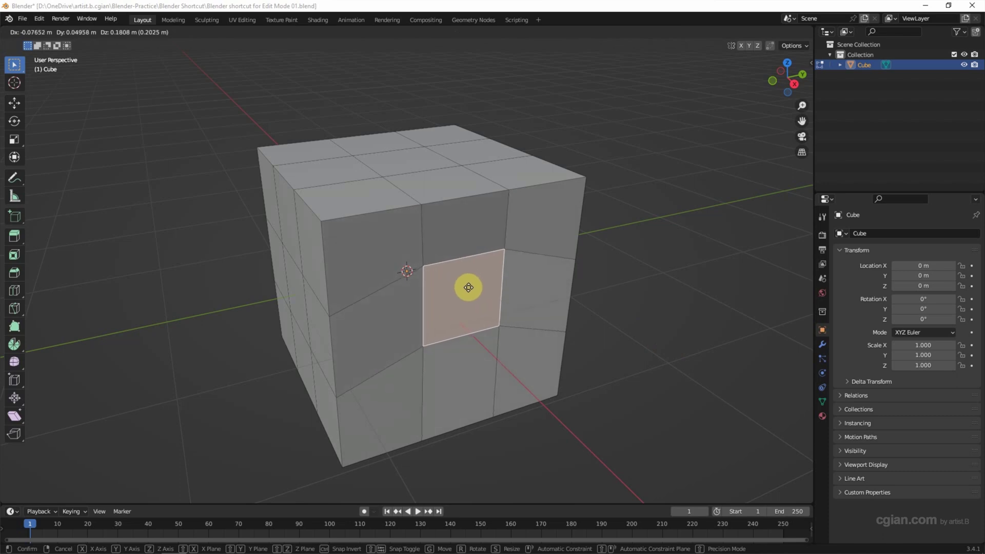
pyautogui.press('x')
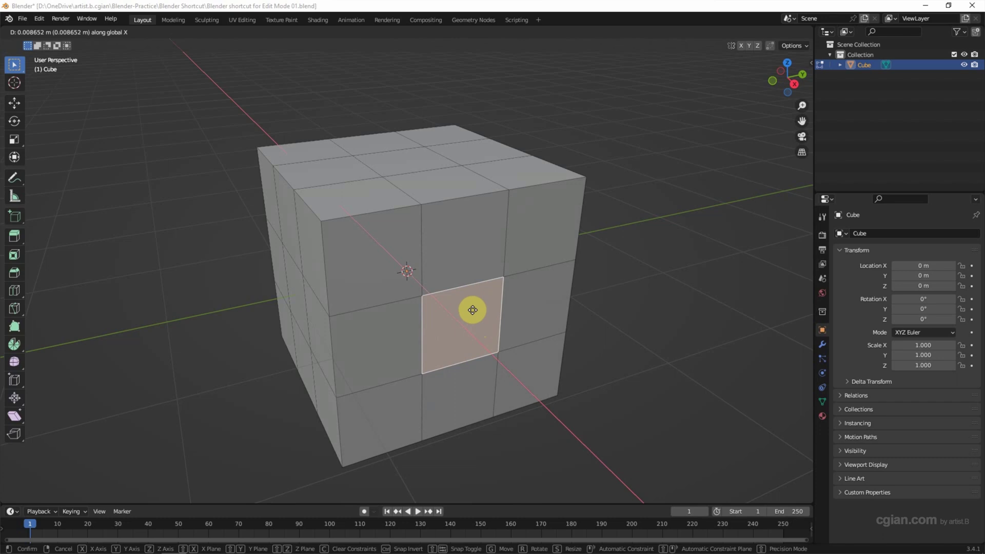
pyautogui.press('y')
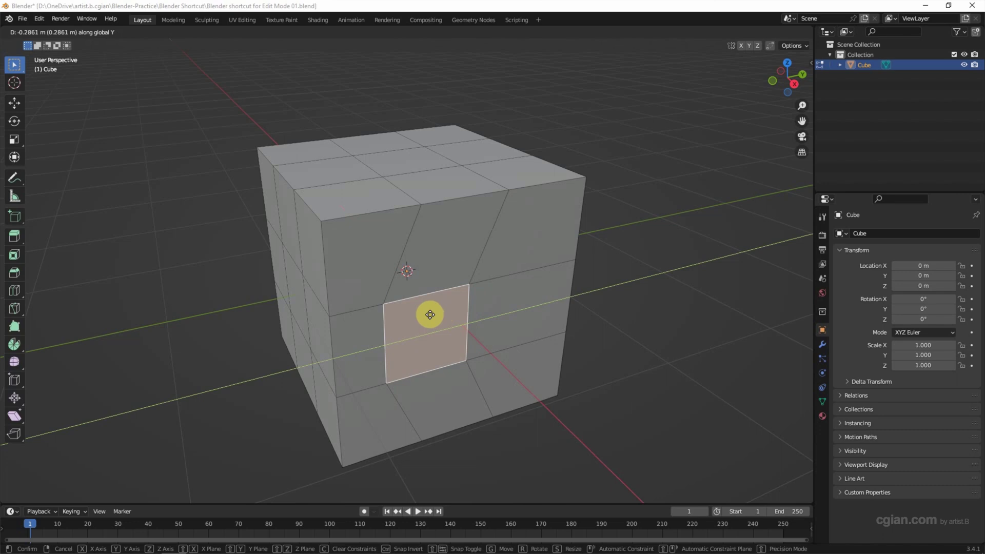
pyautogui.press('z')
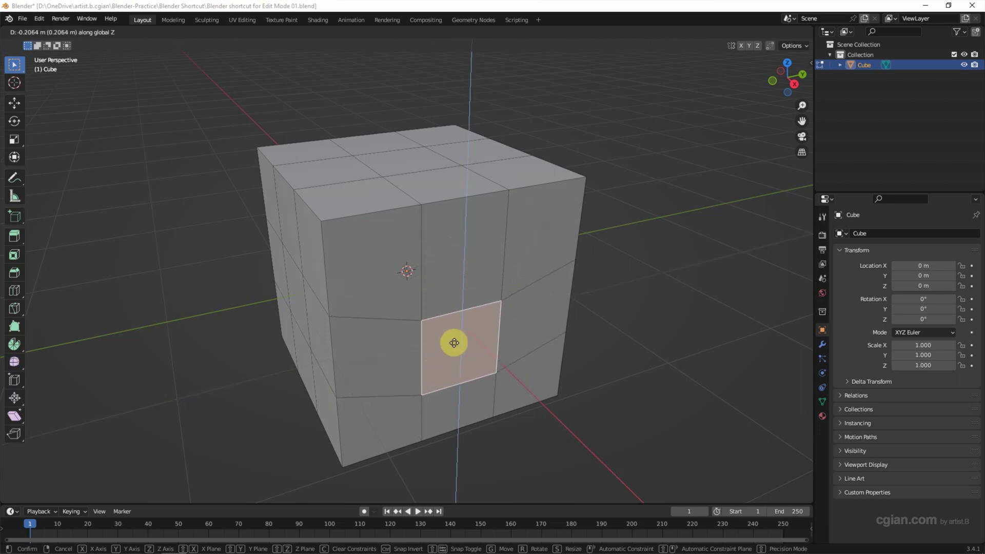
pyautogui.click(457, 303)
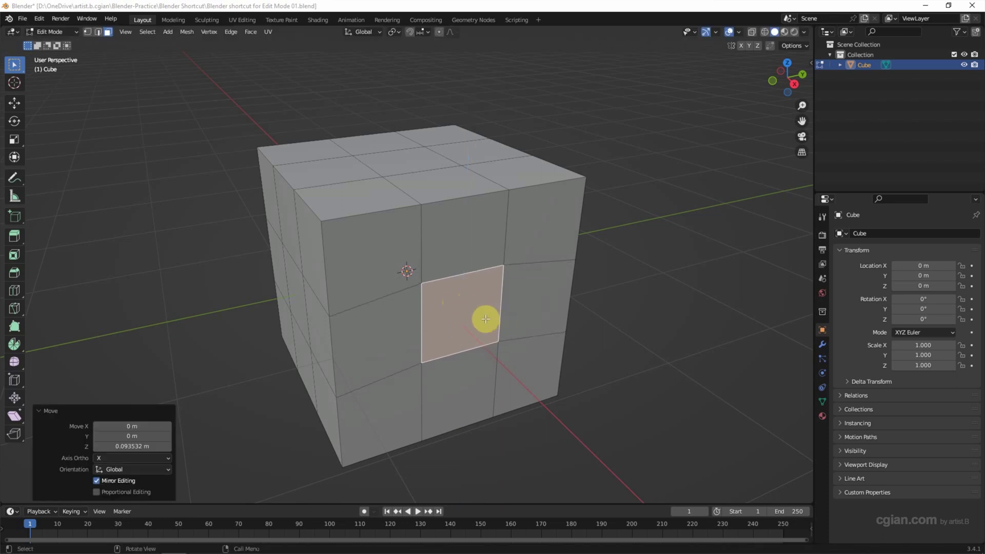
# Rotate the centre face, trying the global X and Y constraints before setting it to about 3.65° around global Z
pyautogui.press('r')
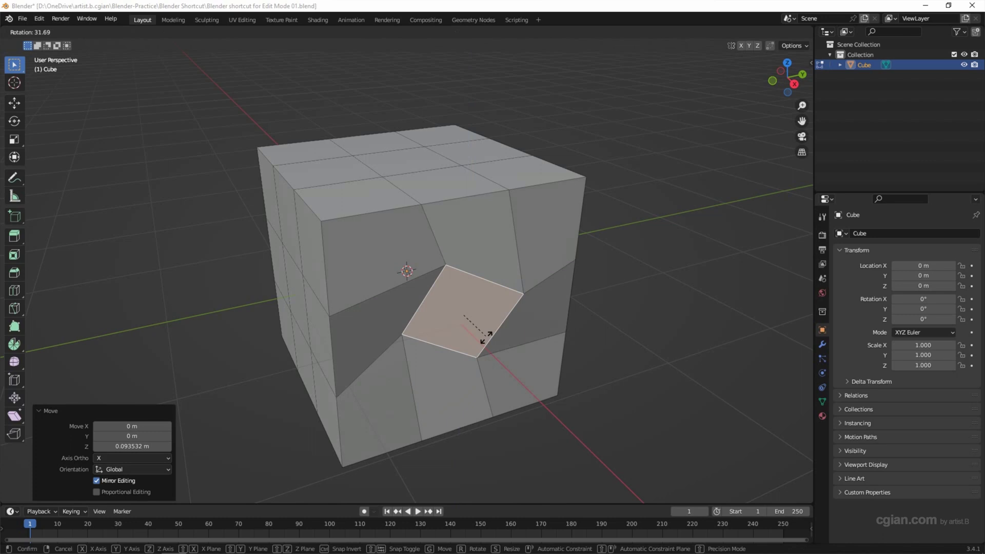
pyautogui.press('x')
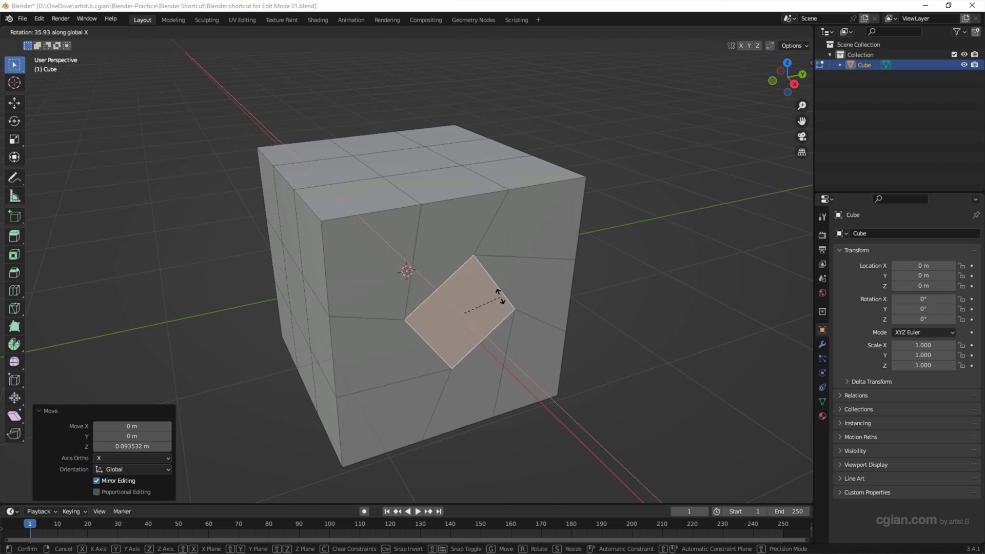
pyautogui.press('y')
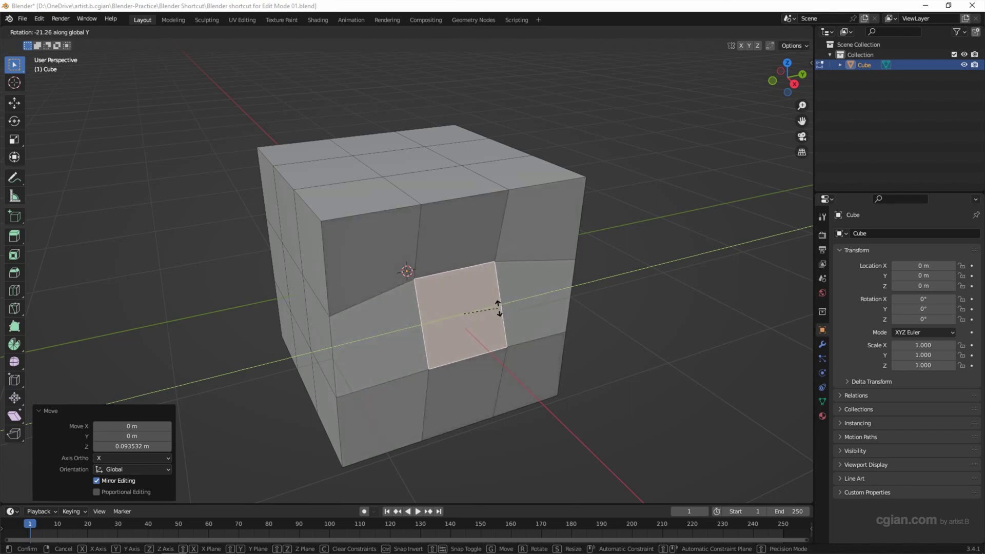
pyautogui.press('z')
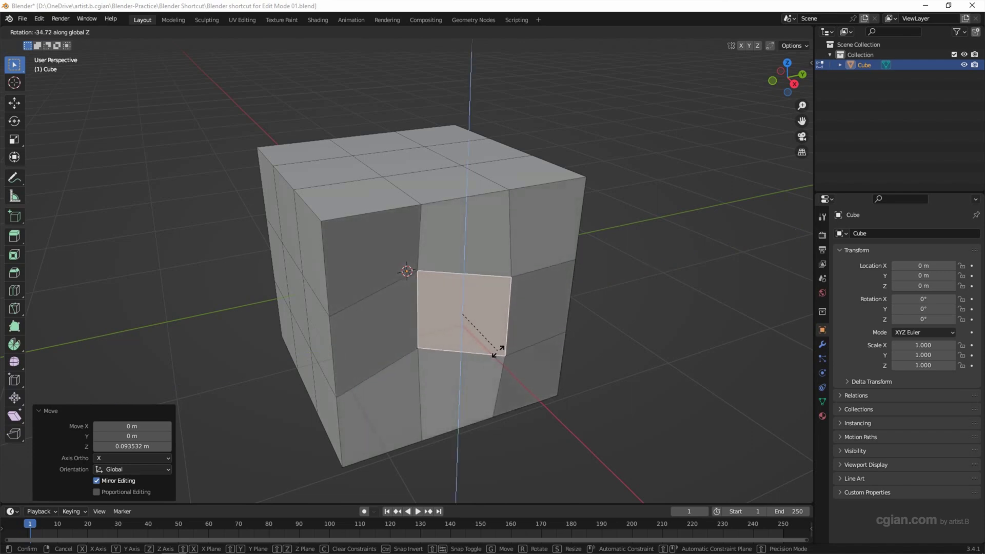
pyautogui.click(514, 321)
# Scale the centre face constrained to the global X, Y and Z axes in turn
pyautogui.press('s')
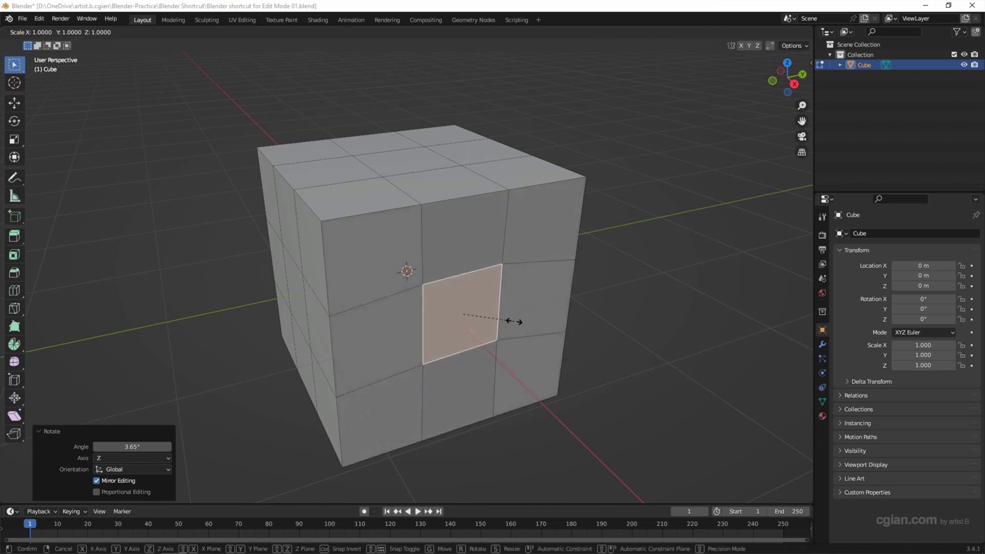
pyautogui.press('x')
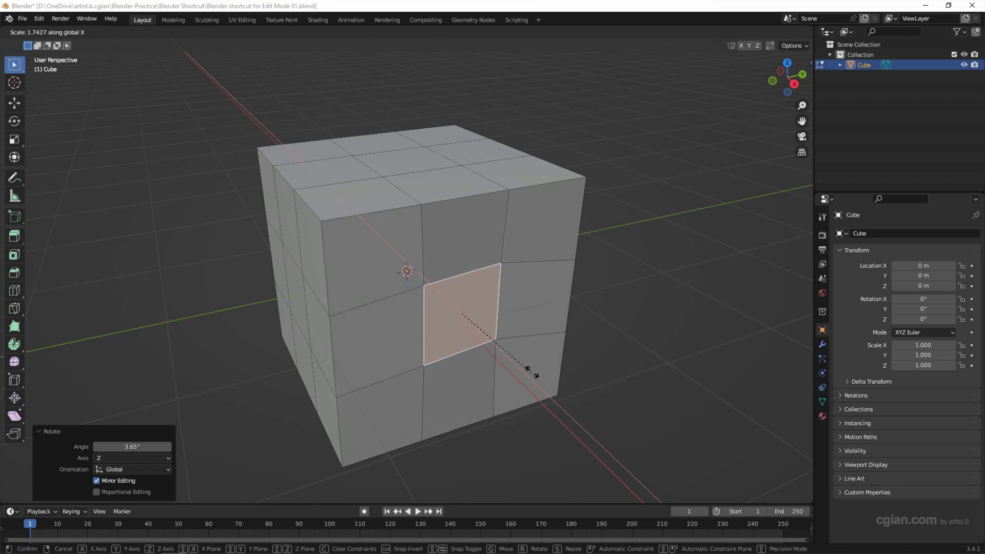
pyautogui.press('y')
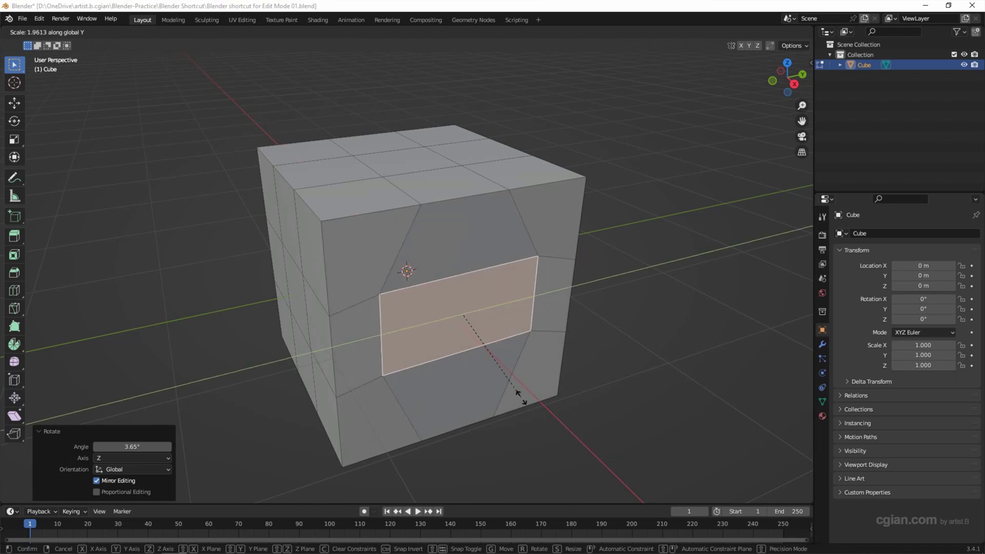
pyautogui.press('z')
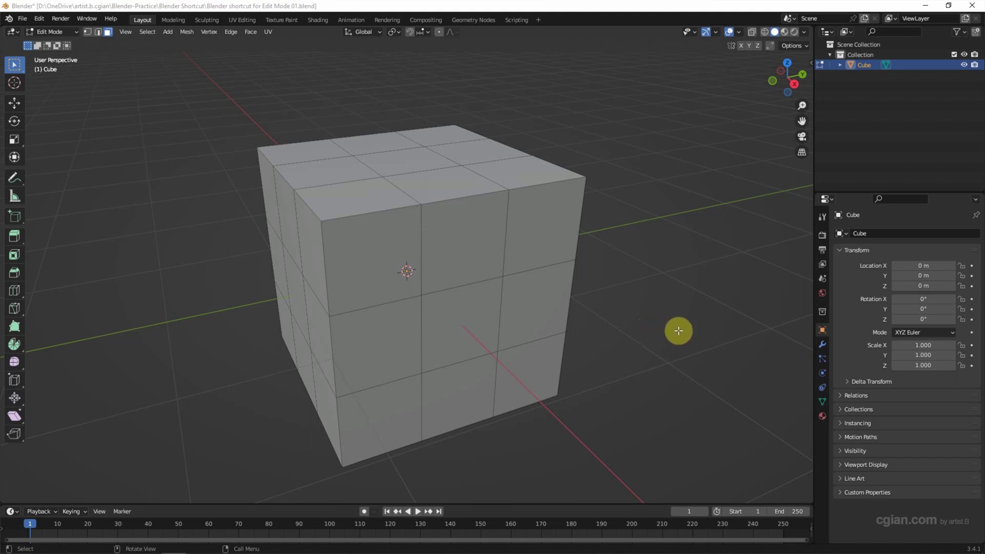
# Add all nine faces of the cube's front side to one selection, row by row
pyautogui.click(365, 246)
pyautogui.keyDown('shift'); pyautogui.click(488, 238); pyautogui.keyUp('shift')
pyautogui.keyDown('shift'); pyautogui.click(524, 228); pyautogui.keyUp('shift')
pyautogui.keyDown('shift'); pyautogui.click(524, 297); pyautogui.keyUp('shift')
pyautogui.keyDown('shift'); pyautogui.click(468, 319); pyautogui.keyUp('shift')
pyautogui.keyDown('shift'); pyautogui.click(382, 339); pyautogui.keyUp('shift')
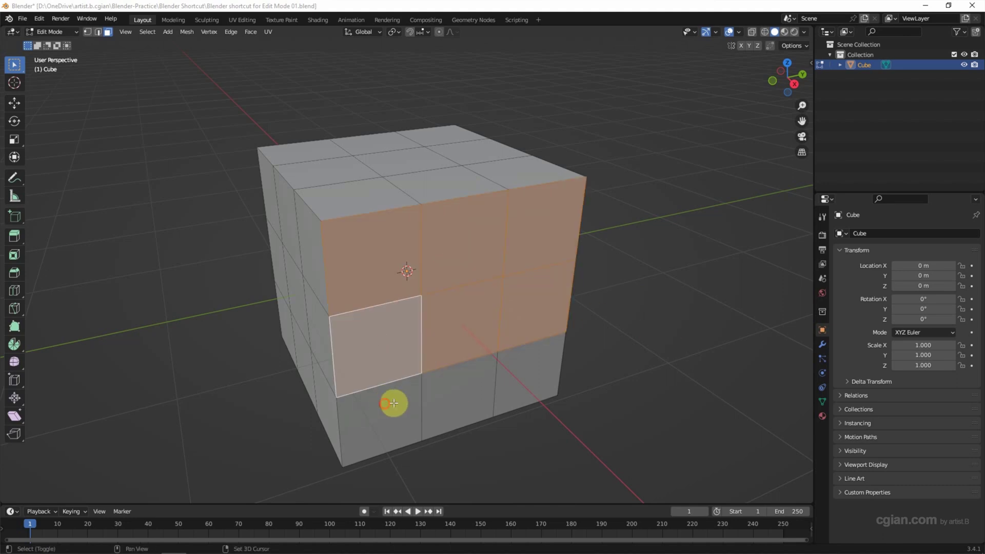
pyautogui.keyDown('shift'); pyautogui.click(392, 403); pyautogui.keyUp('shift')
pyautogui.keyDown('shift'); pyautogui.click(462, 388); pyautogui.keyUp('shift')
pyautogui.keyDown('shift'); pyautogui.click(527, 373); pyautogui.keyUp('shift')
# Rotate the nine front faces with the global X, Y and Z axes locked in turn
pyautogui.press('r')
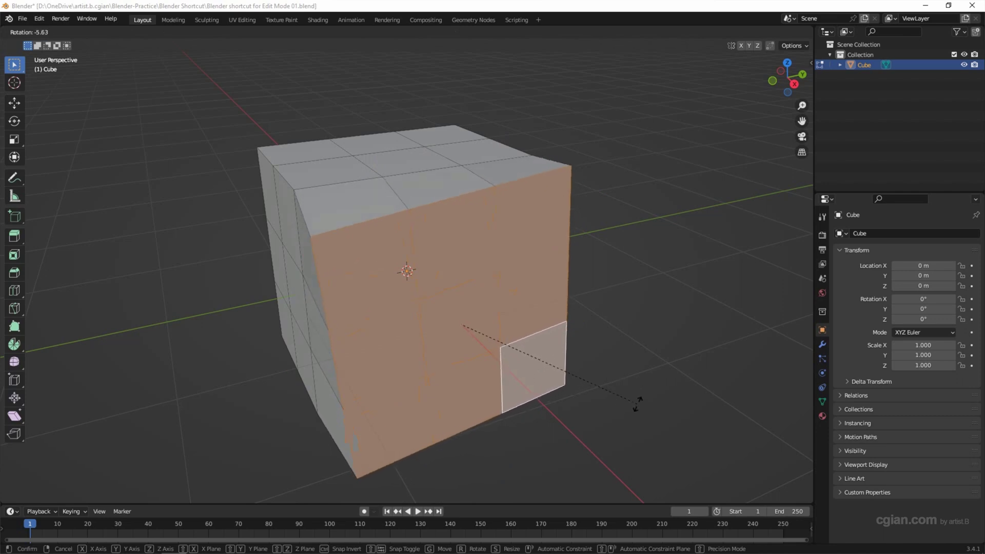
pyautogui.hotkey('shift', 'x')
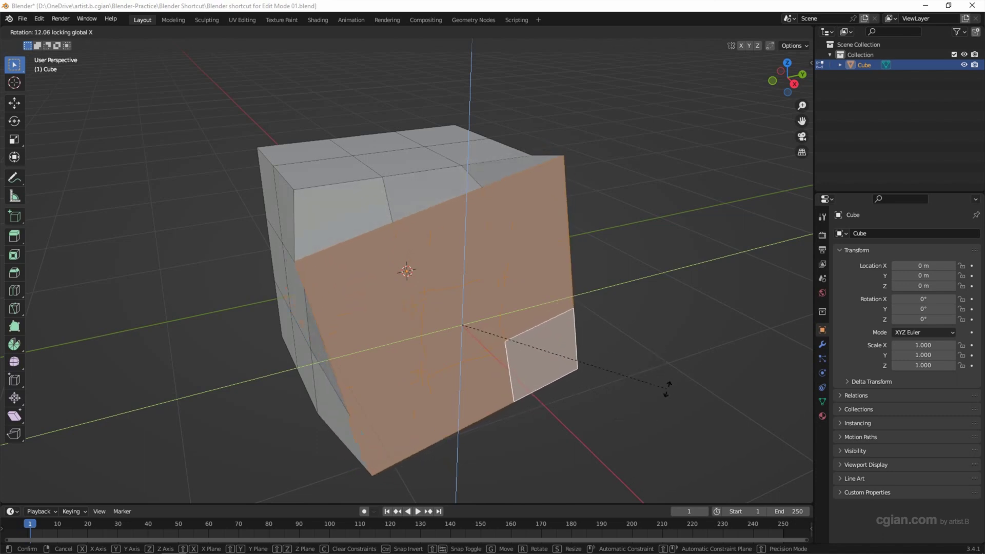
pyautogui.press('y')
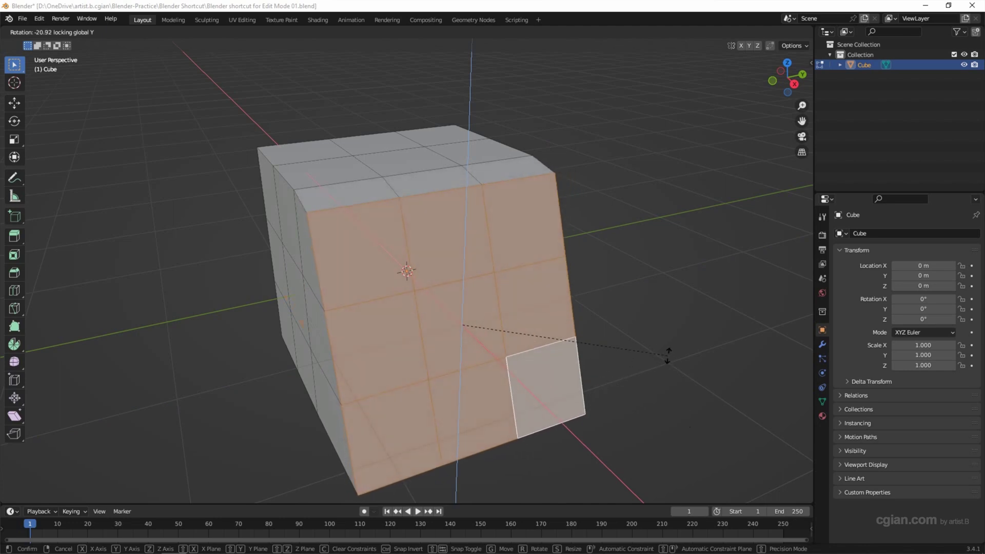
pyautogui.press('z')
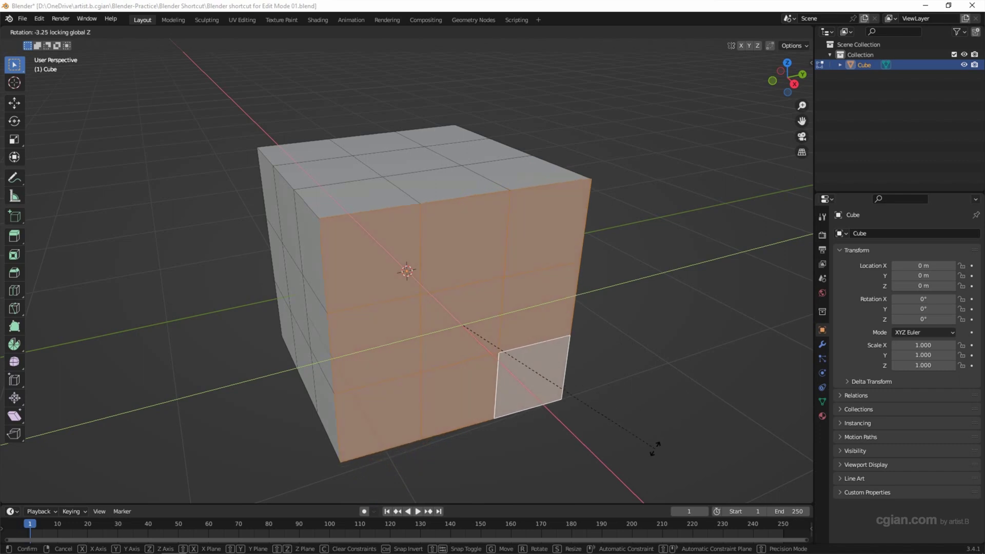
pyautogui.click(682, 402)
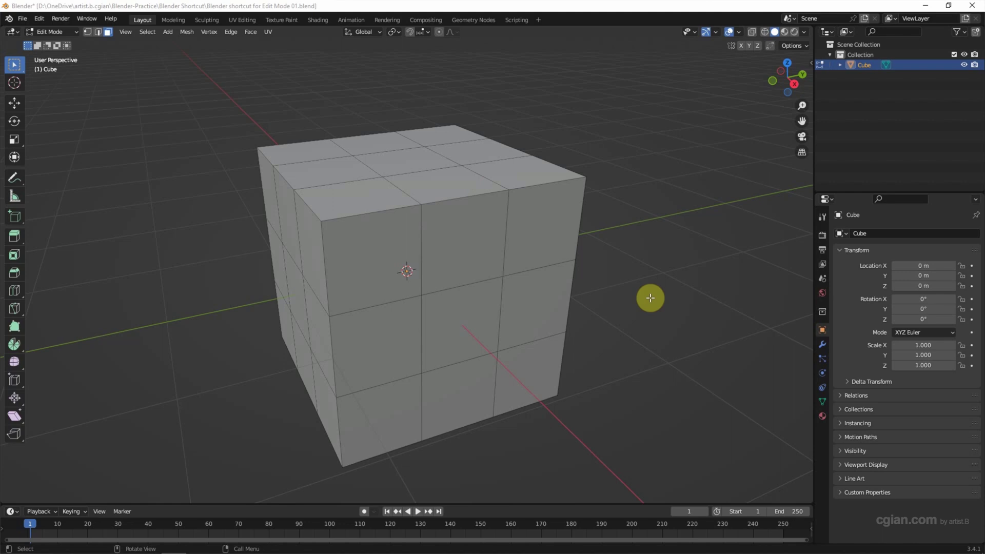
# Delete all nine faces of the cube's front side
pyautogui.click(540, 228)
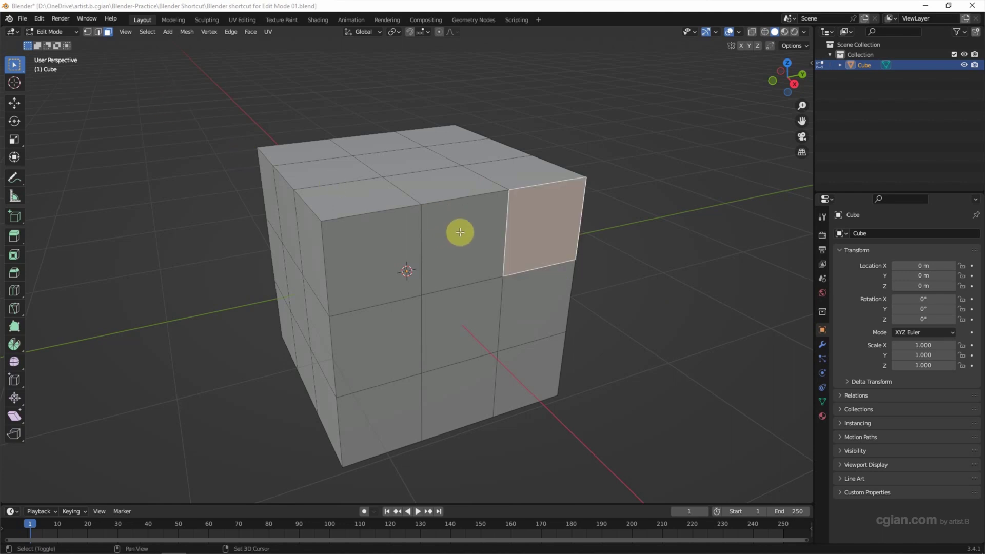
pyautogui.keyDown('shift'); pyautogui.click(472, 237); pyautogui.keyUp('shift')
pyautogui.keyDown('shift'); pyautogui.click(376, 249); pyautogui.keyUp('shift')
pyautogui.keyDown('shift'); pyautogui.click(379, 327); pyautogui.keyUp('shift')
pyautogui.keyDown('shift'); pyautogui.click(482, 321); pyautogui.keyUp('shift')
pyautogui.keyDown('shift'); pyautogui.click(527, 308); pyautogui.keyUp('shift')
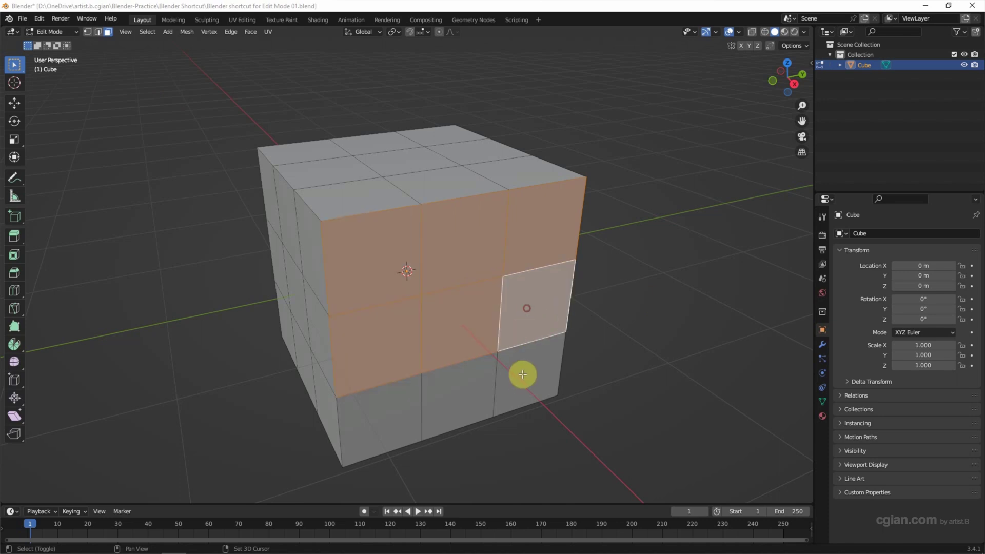
pyautogui.keyDown('shift'); pyautogui.click(451, 391); pyautogui.keyUp('shift')
pyautogui.keyDown('shift'); pyautogui.click(369, 409); pyautogui.keyUp('shift')
pyautogui.keyDown('shift'); pyautogui.click(526, 382); pyautogui.keyUp('shift')
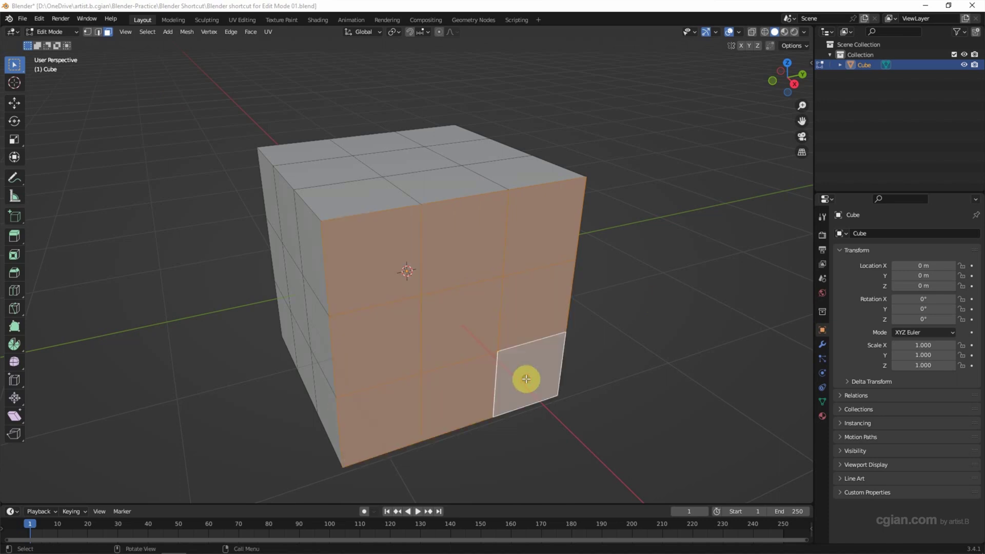
pyautogui.press('x')
pyautogui.click(526, 380)
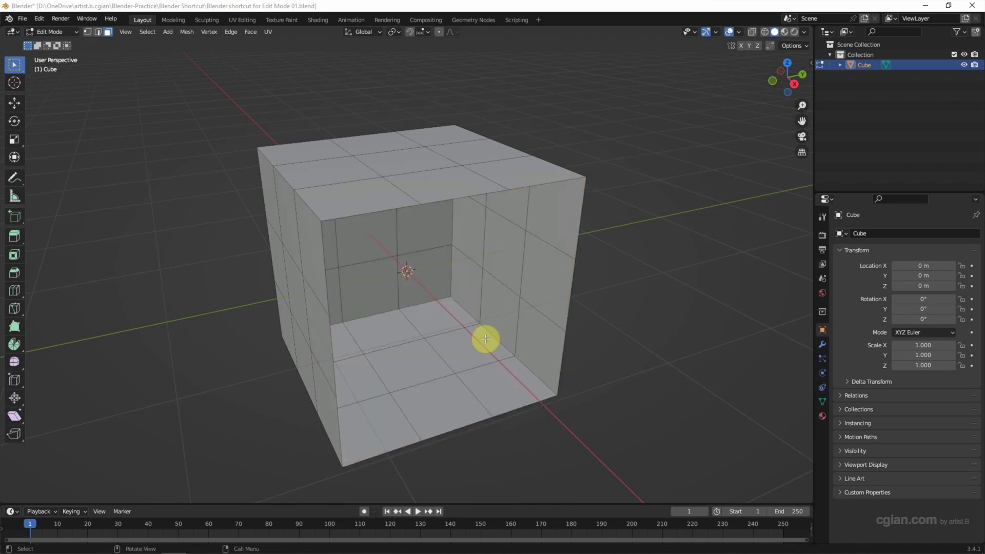
# In vertex selection, extrude one vertex of the open side's top edge by about 0.139, 0.069 and -0.2 m, and undo it
pyautogui.press('1')
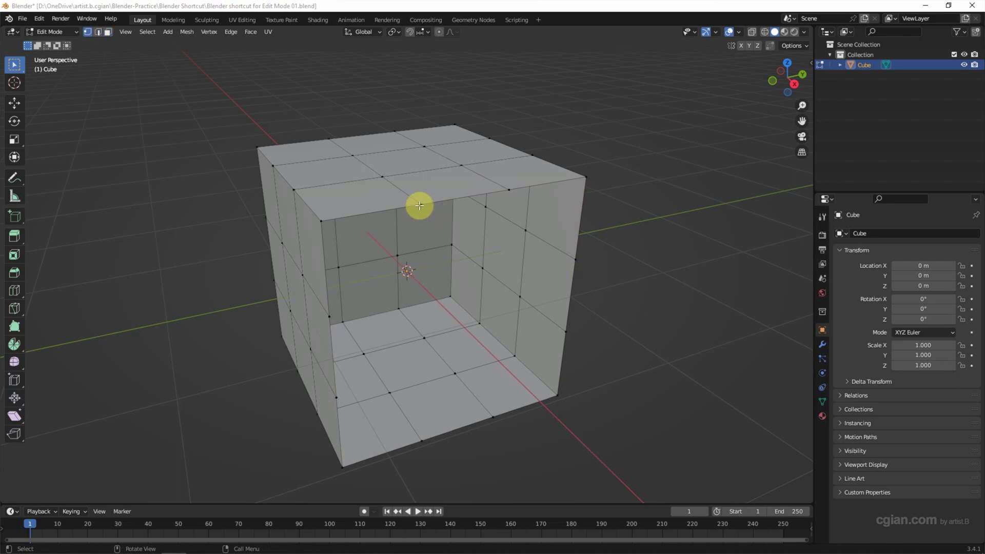
pyautogui.moveTo(419, 205); pyautogui.dragTo(439, 239)
pyautogui.hotkey('ctrl', 'z')
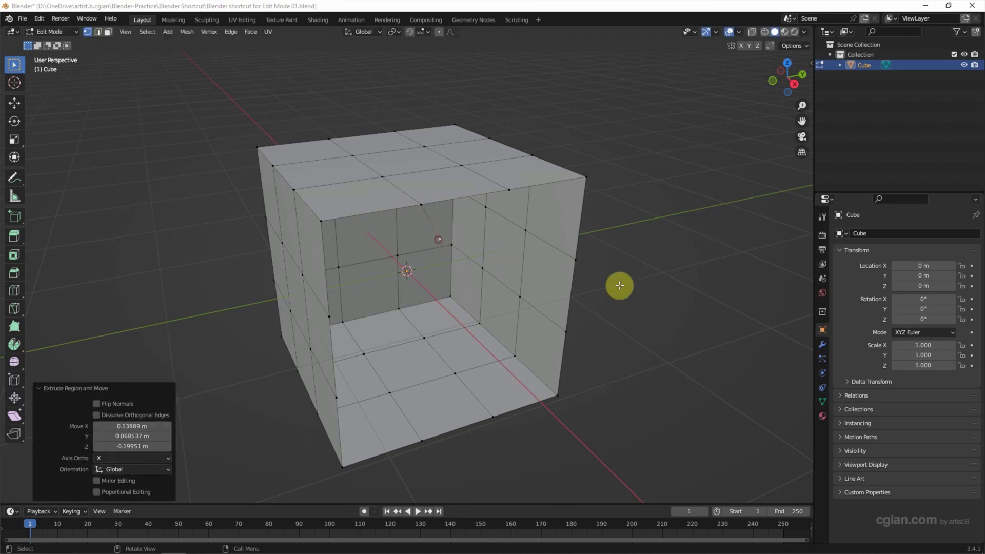
# Extrude the two middle vertices of the open side's top edge, trying global X and Y before about 0.63 m along Z, and undo it
pyautogui.keyDown('shift'); pyautogui.click(510, 190); pyautogui.keyUp('shift')
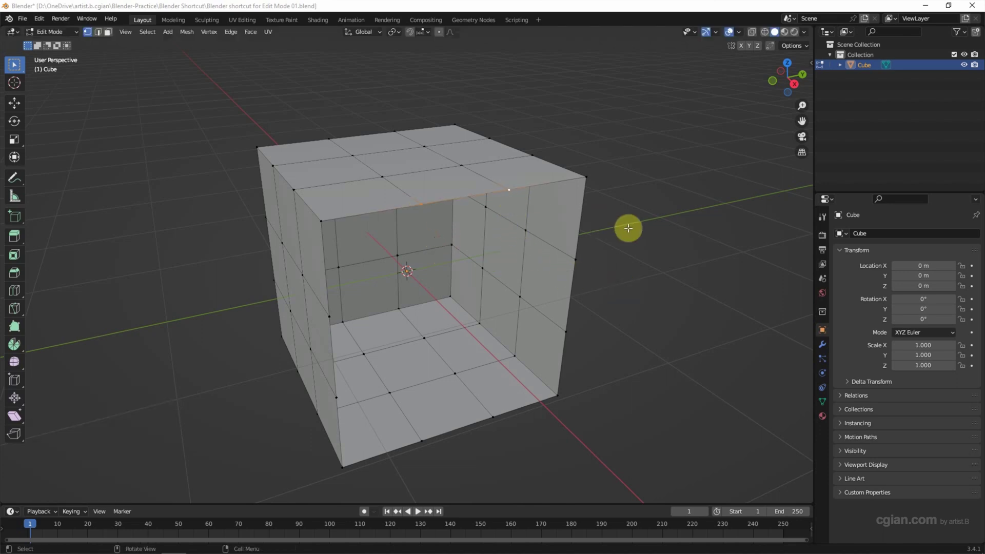
pyautogui.press('g')
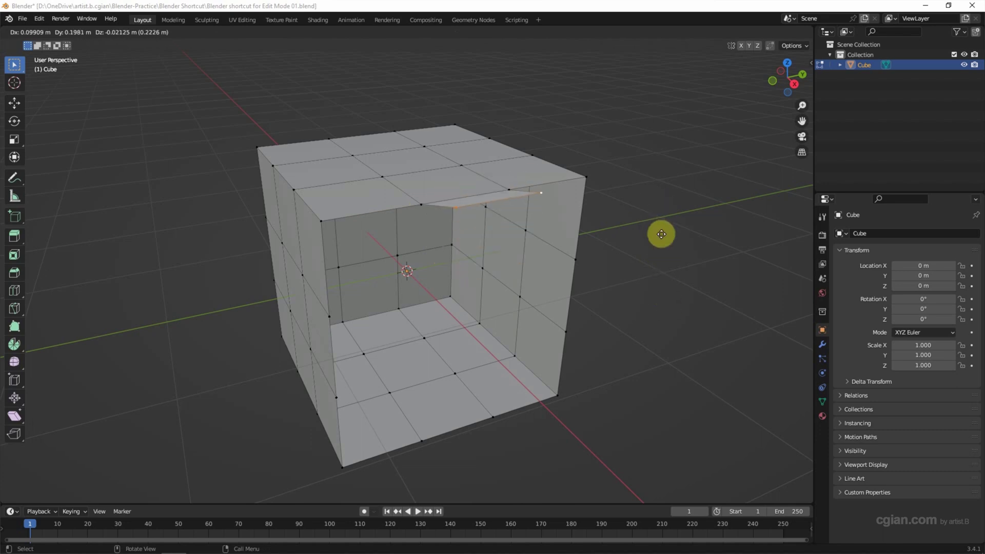
pyautogui.press('x')
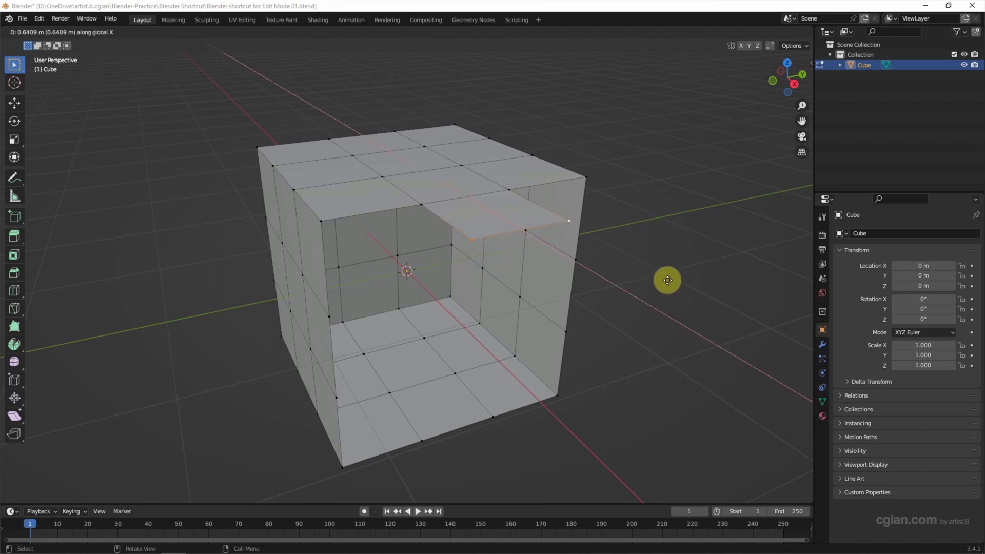
pyautogui.press('y')
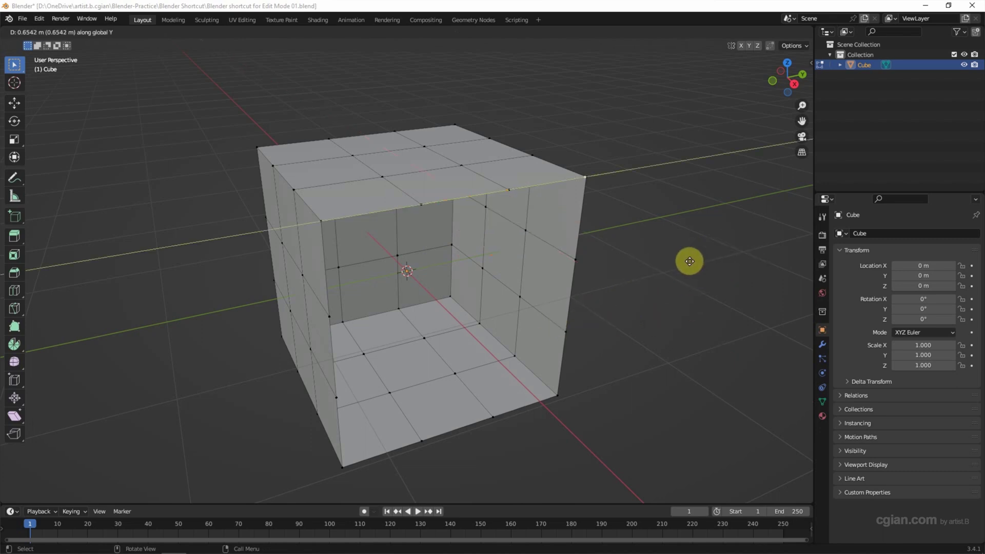
pyautogui.press('z')
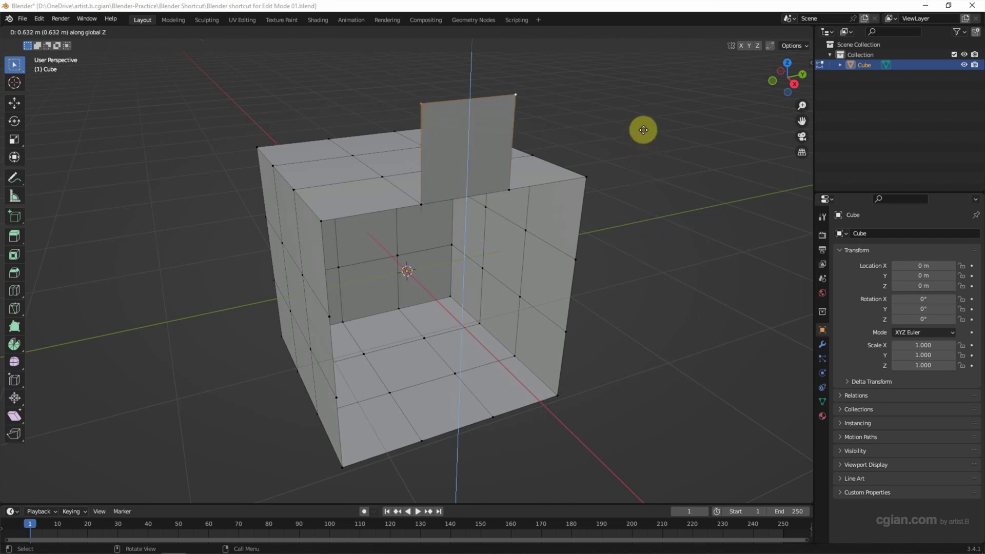
pyautogui.click(644, 130)
pyautogui.hotkey('ctrl', 'z')
pyautogui.click(661, 286)
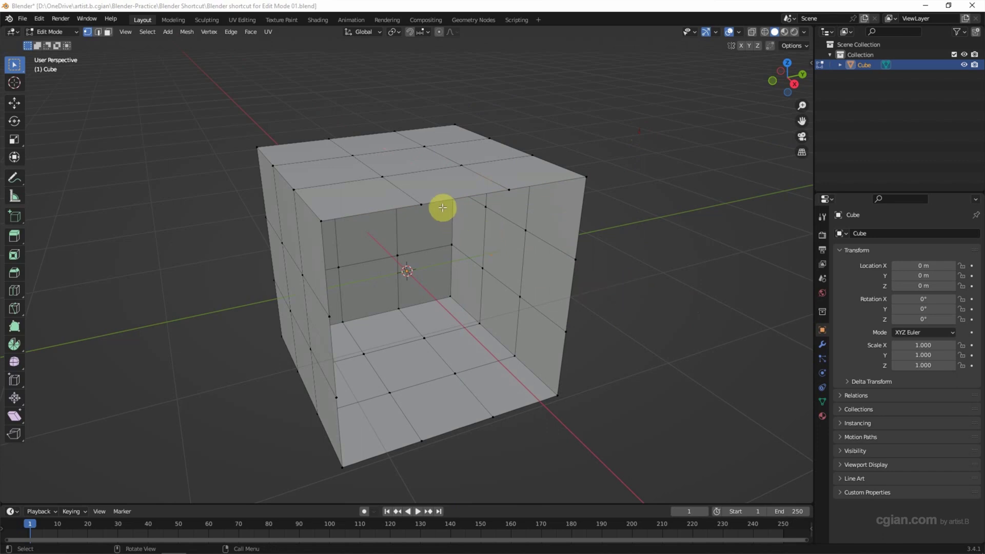
# In edge selection, extrude the three edges along the open side's top, undo the extrusion and clear the selection
pyautogui.press('2')
pyautogui.click(385, 210)
pyautogui.keyDown('shift'); pyautogui.click(438, 200); pyautogui.keyUp('shift')
pyautogui.keyDown('shift'); pyautogui.click(520, 188); pyautogui.keyUp('shift')
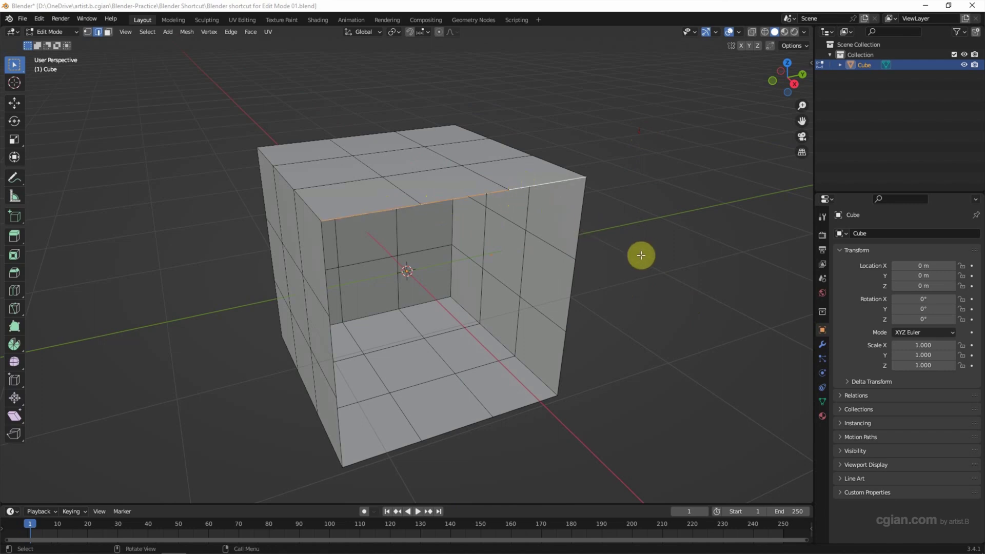
pyautogui.press('g')
pyautogui.click(693, 288)
pyautogui.hotkey('ctrl', 'z')
pyautogui.hotkey('alt', 'a')
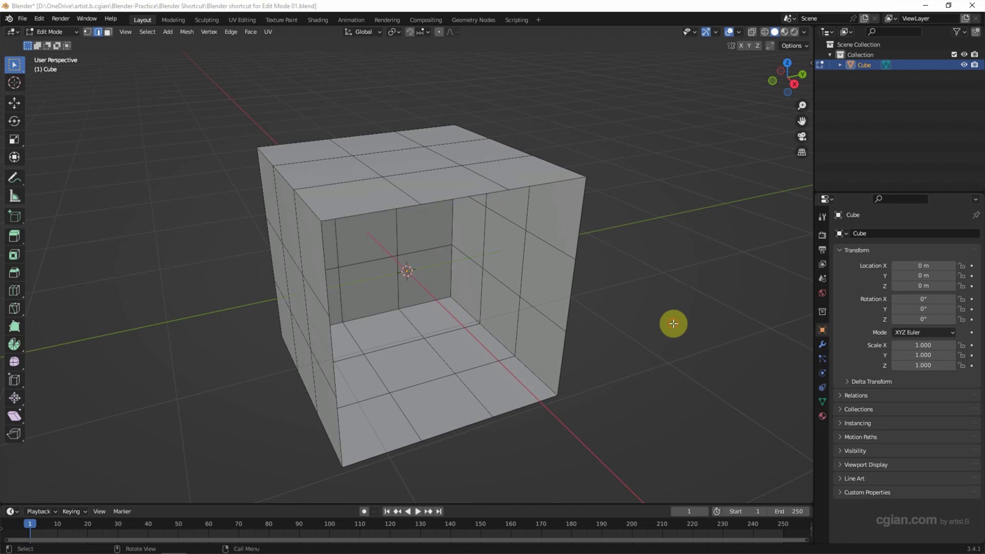
# In face selection, extrude the inner back wall's centre face about -1.79 m along its normal and scale the end face by 1.124
pyautogui.press('3')
pyautogui.click(372, 241)
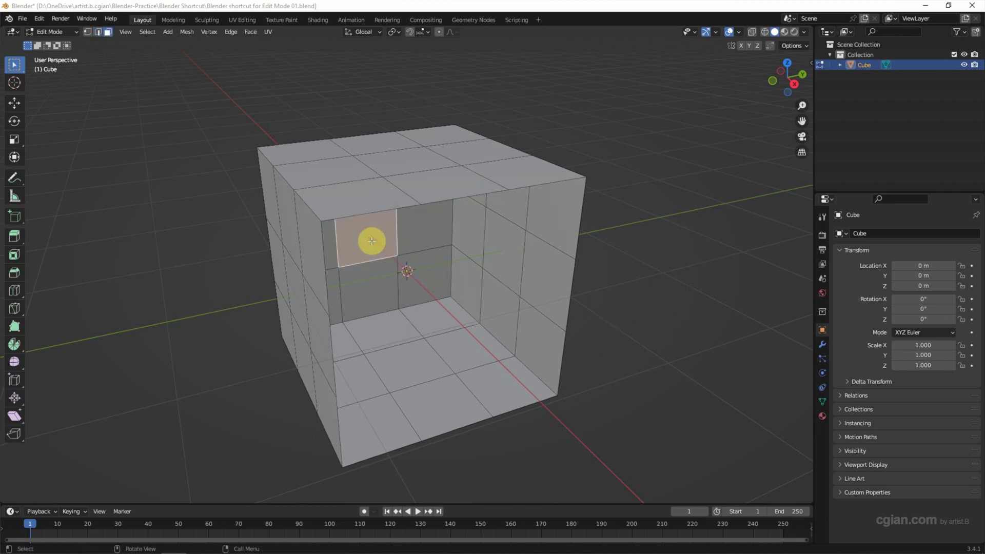
pyautogui.press('e')
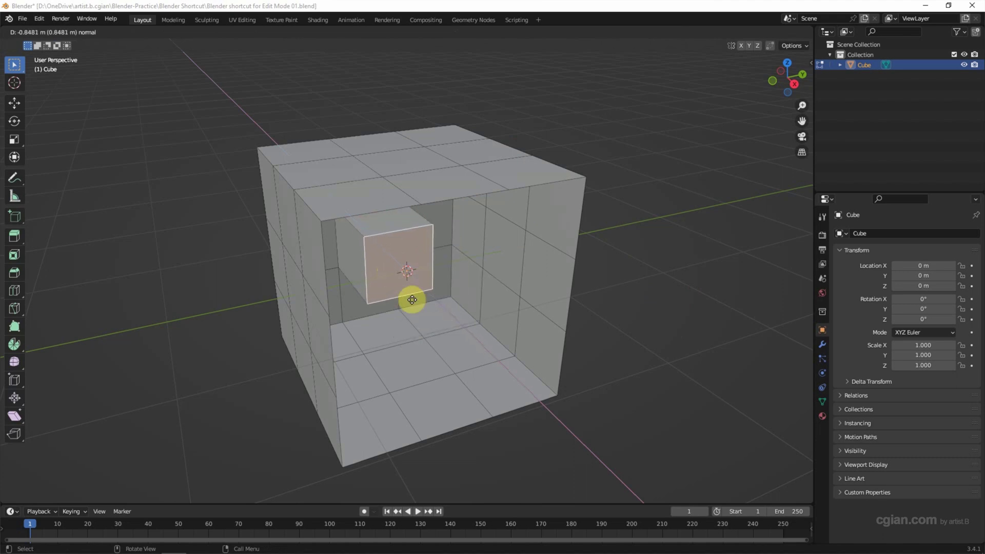
pyautogui.click(440, 336)
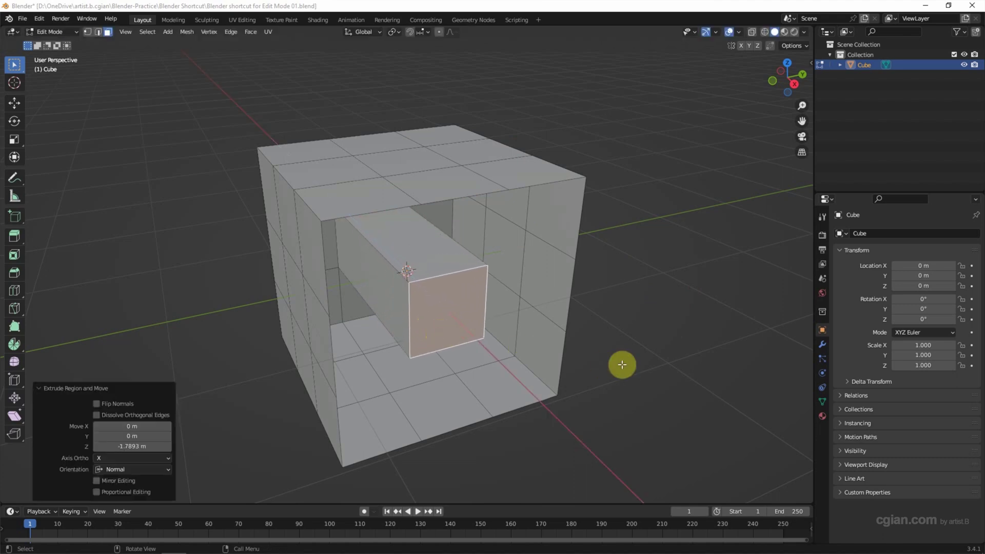
pyautogui.press('s')
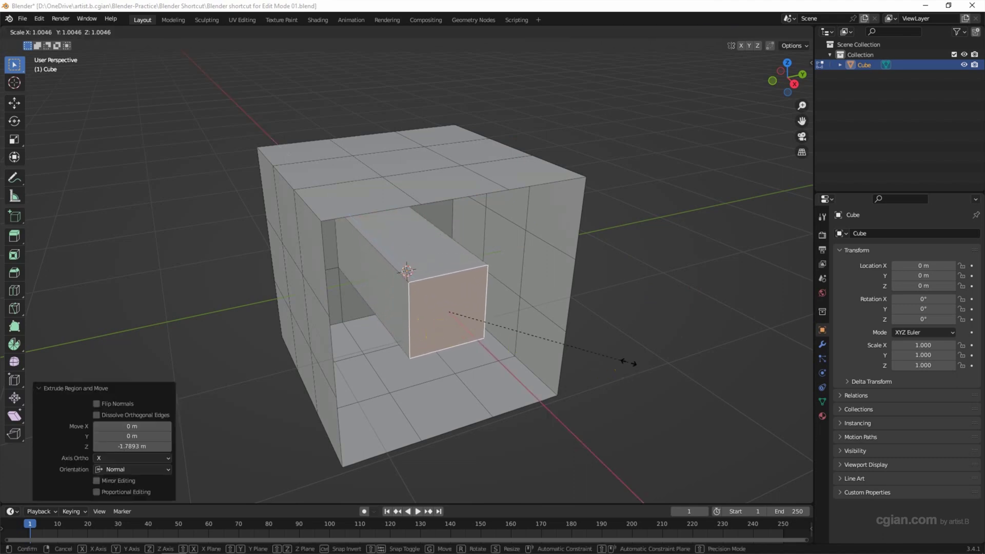
pyautogui.click(653, 345)
# Extrude the end face another -0.775 m or so along its normal and scale it down by 0.486
pyautogui.press('e')
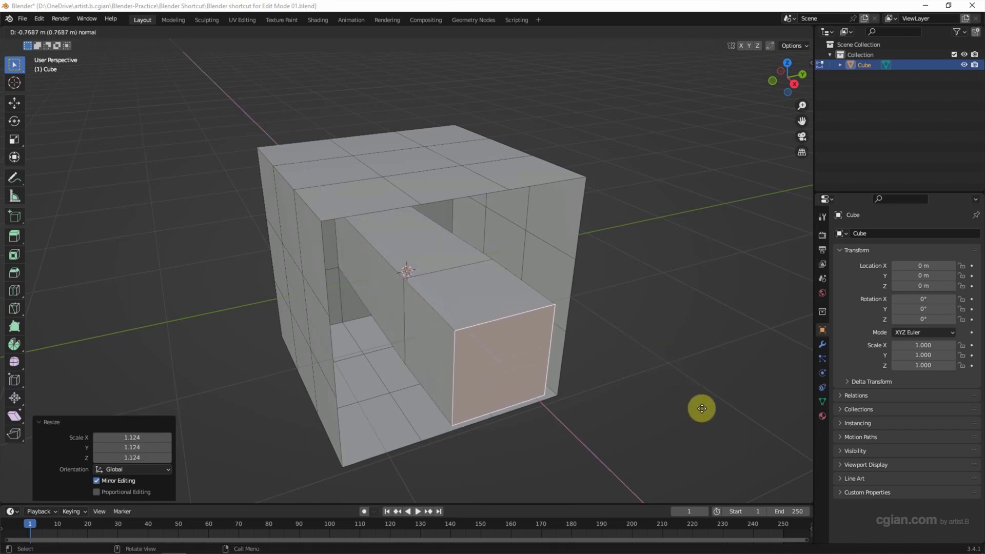
pyautogui.click(699, 407)
pyautogui.press('s')
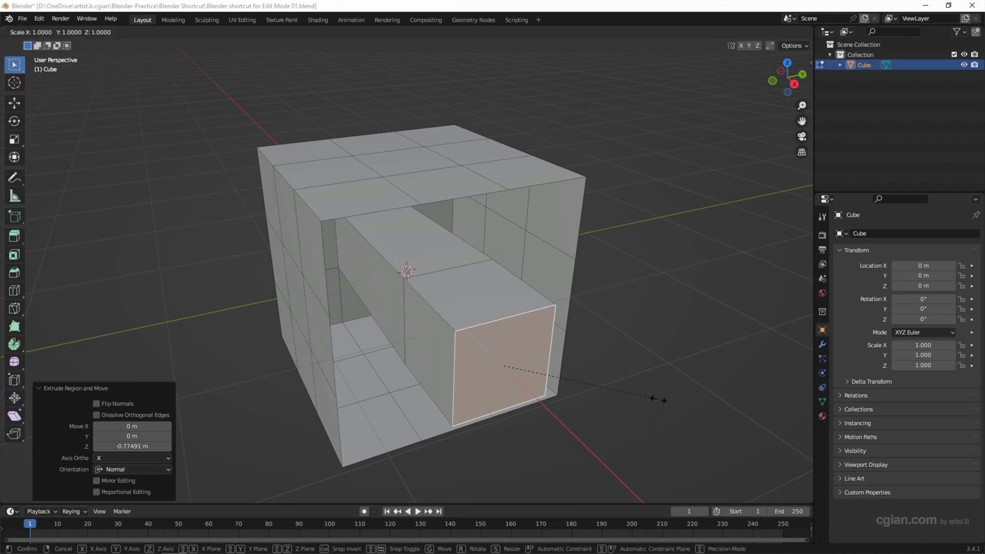
pyautogui.click(571, 404)
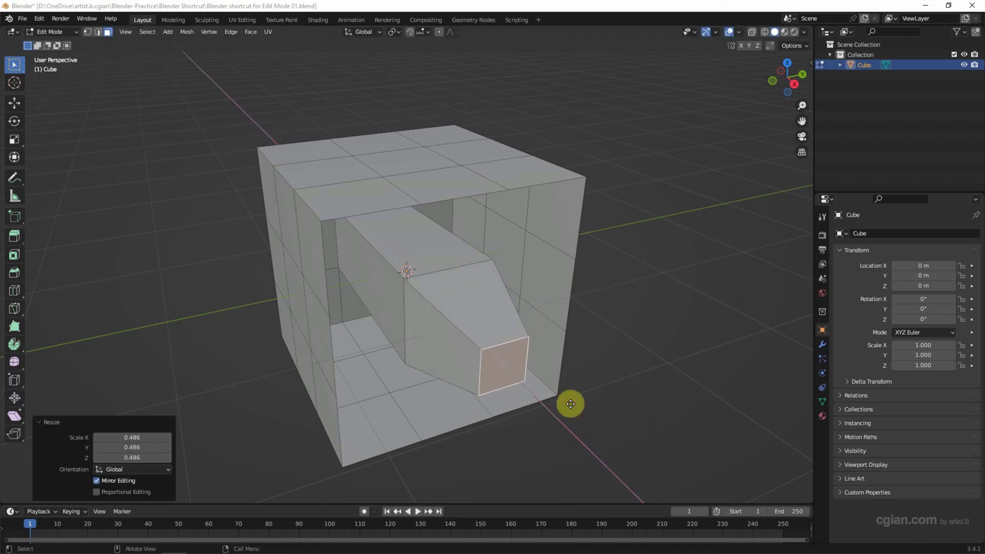
# Extrude the narrowed end face about -0.47 m along its normal and scale it up by about 1.467
pyautogui.press('e')
pyautogui.click(621, 440)
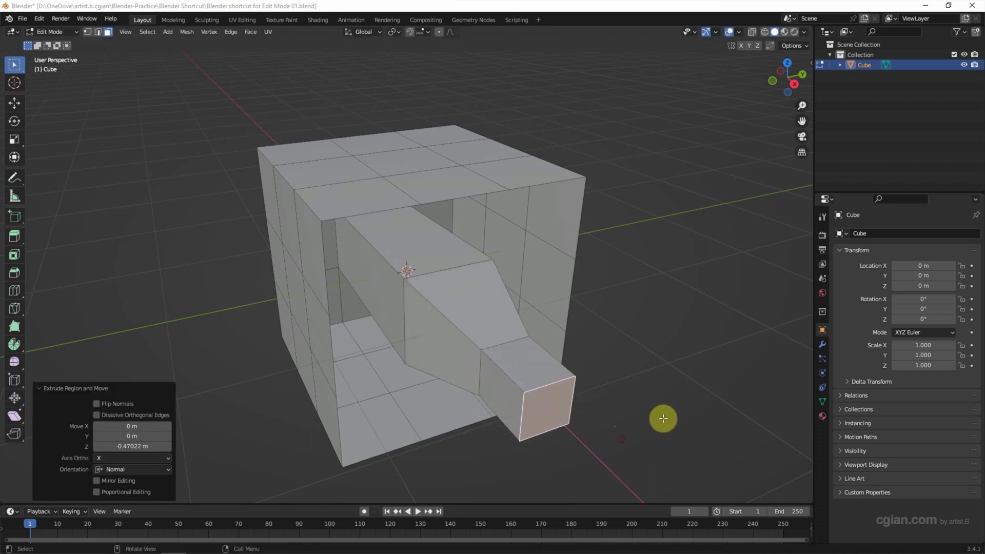
pyautogui.press('s')
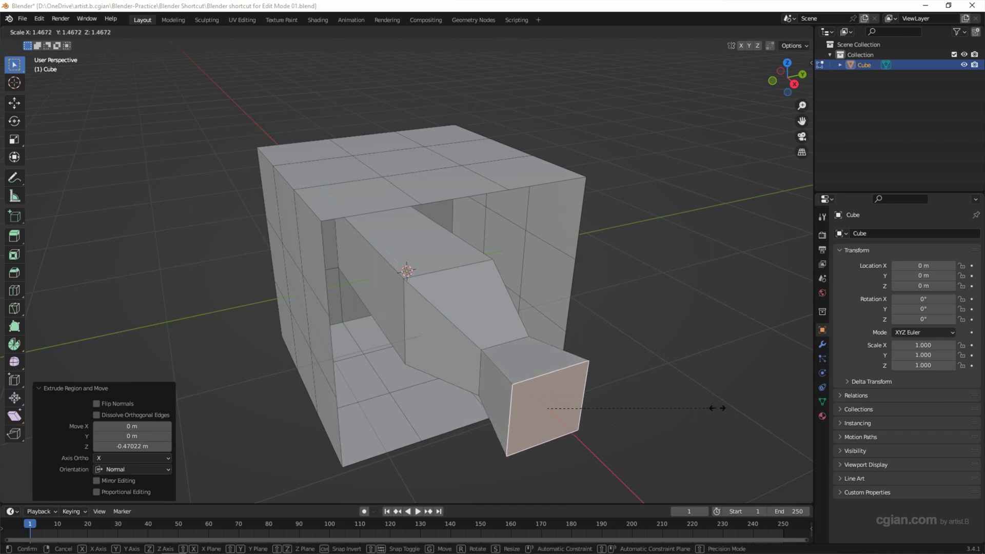
pyautogui.click(717, 408)
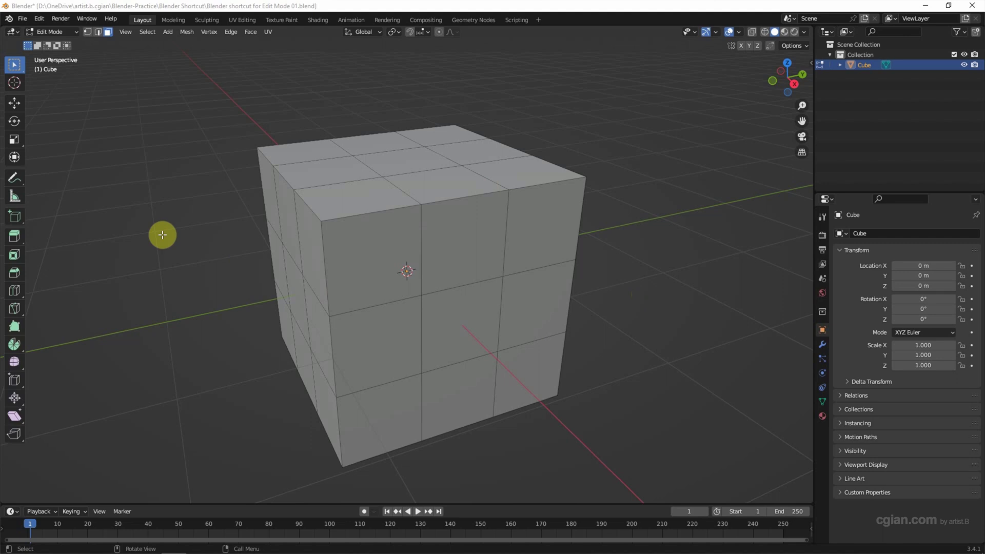
# Add a loop cut down the front side's left column with slide factor -0.561, set to 2 cuts, and adjust its smoothness
pyautogui.hotkey('ctrl', 'r')
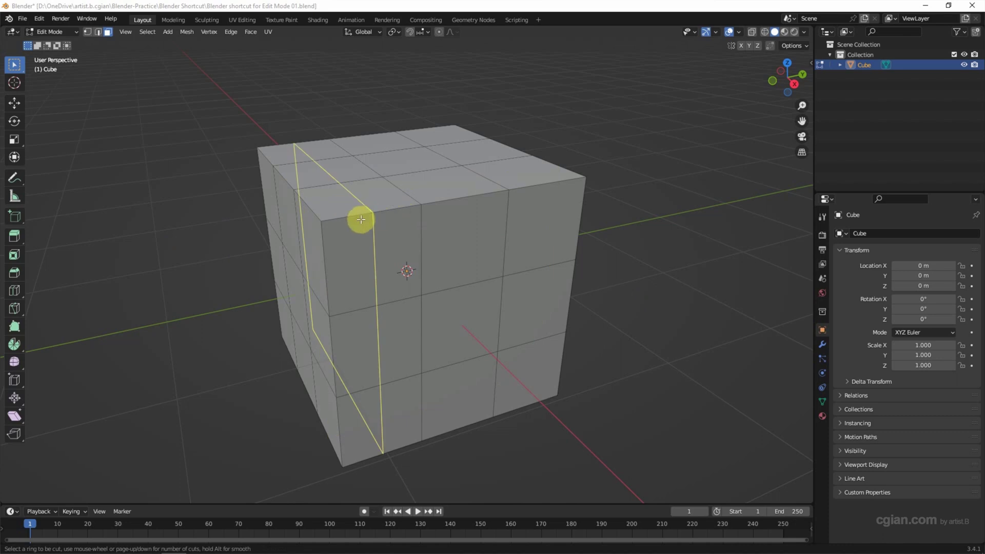
pyautogui.click(376, 218)
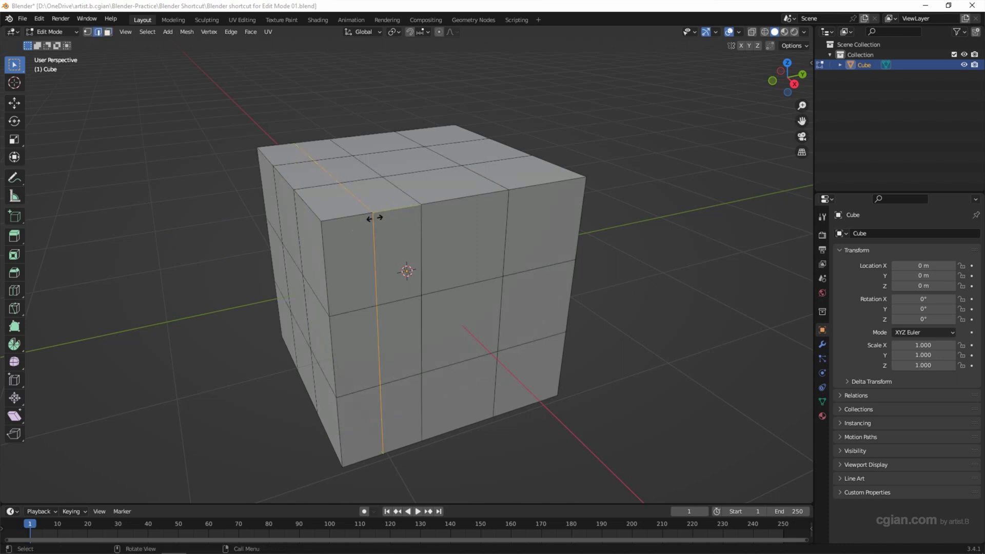
pyautogui.click(346, 229)
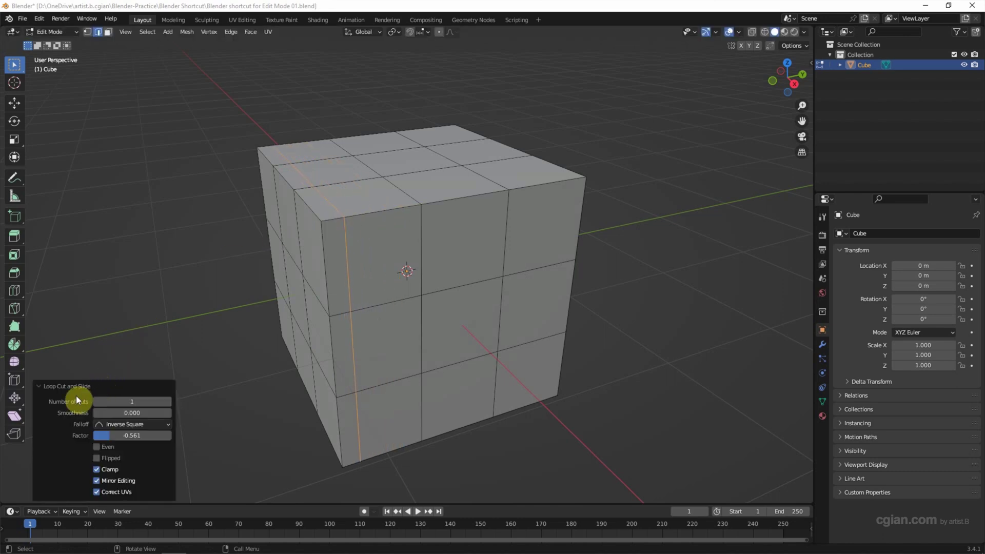
pyautogui.click(165, 402)
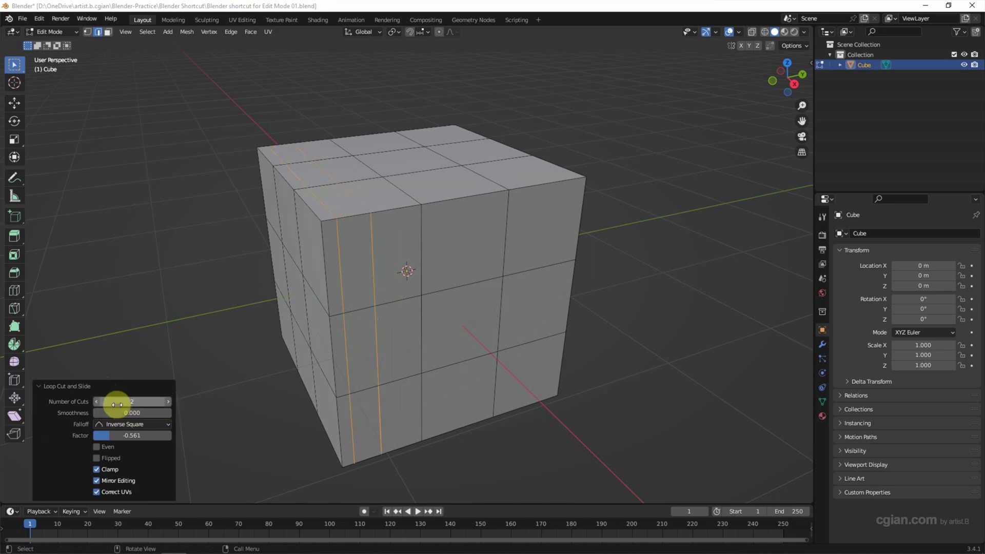
pyautogui.moveTo(115, 414)
pyautogui.mouseDown()
pyautogui.moveTo(141, 414)
pyautogui.moveTo(116, 413)
pyautogui.mouseUp()
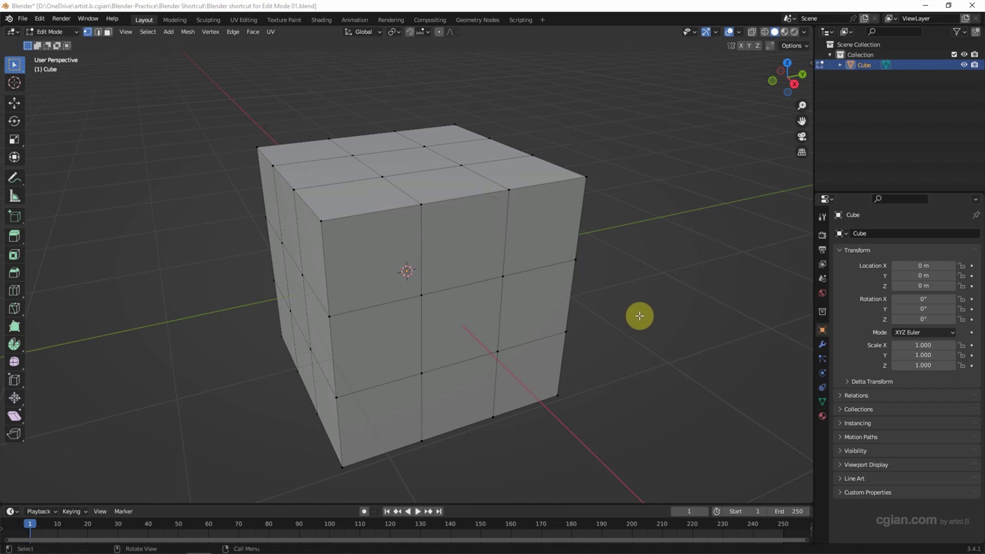
# Select the four corner vertices of the front side's centre face
pyautogui.keyDown('shift'); pyautogui.click(422, 294); pyautogui.keyUp('shift')
pyautogui.keyDown('shift'); pyautogui.click(501, 277); pyautogui.keyUp('shift')
pyautogui.keyDown('shift'); pyautogui.click(437, 376); pyautogui.keyUp('shift')
pyautogui.keyDown('shift'); pyautogui.click(498, 351); pyautogui.keyUp('shift')
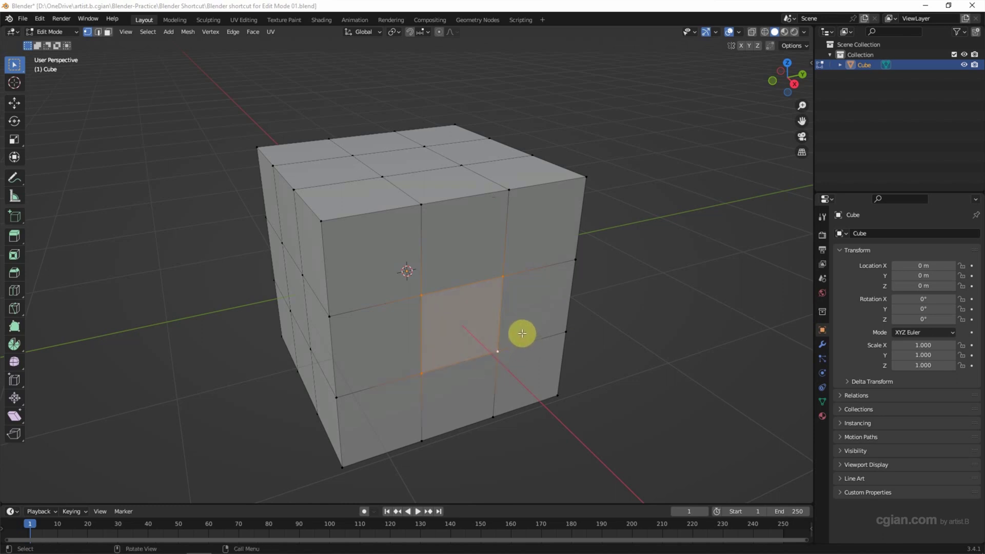
# Delete the four selected corner vertices of the front side's centre face and undo the deletion
pyautogui.press('x')
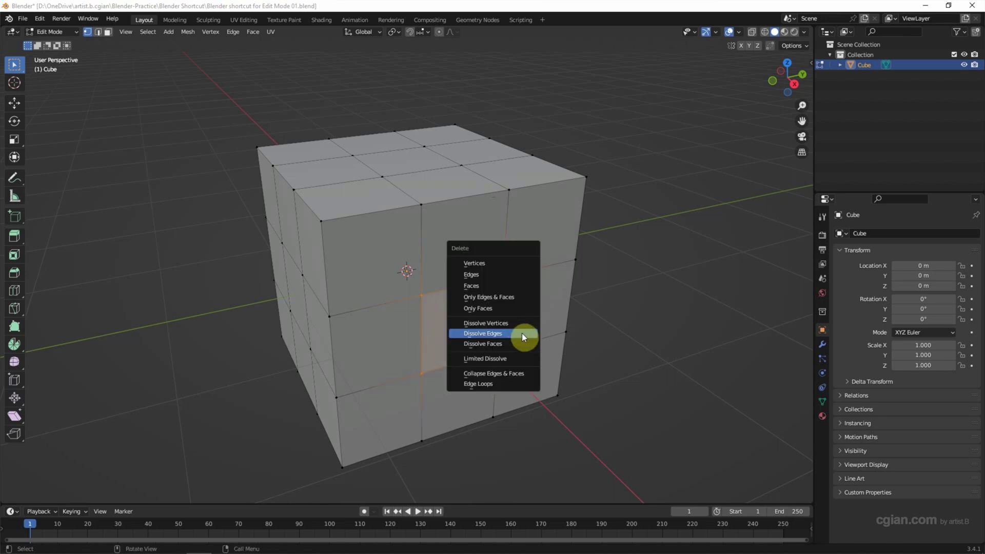
pyautogui.click(504, 264)
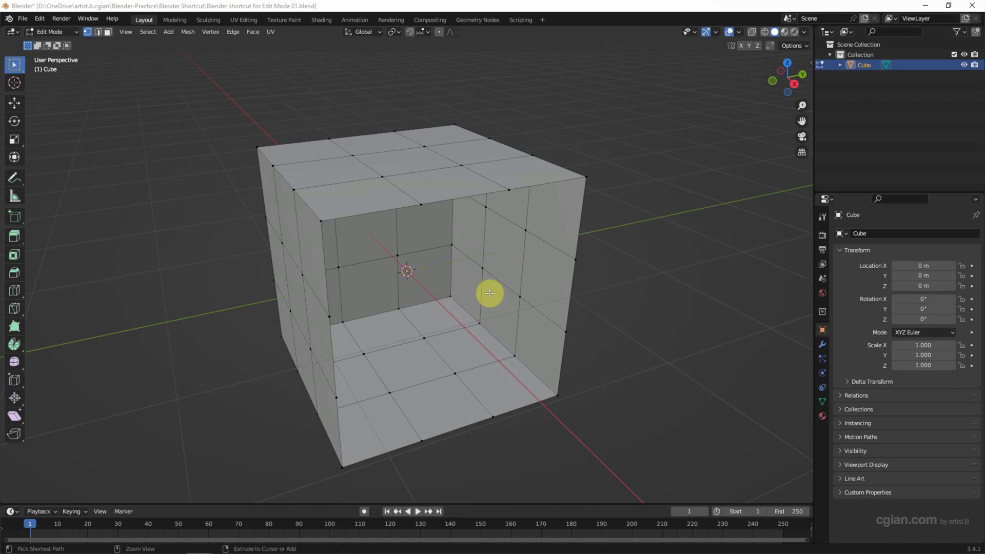
pyautogui.hotkey('ctrl', 'z')
# Dissolve the four selected vertices of the front side's centre face and undo the dissolve
pyautogui.press('x')
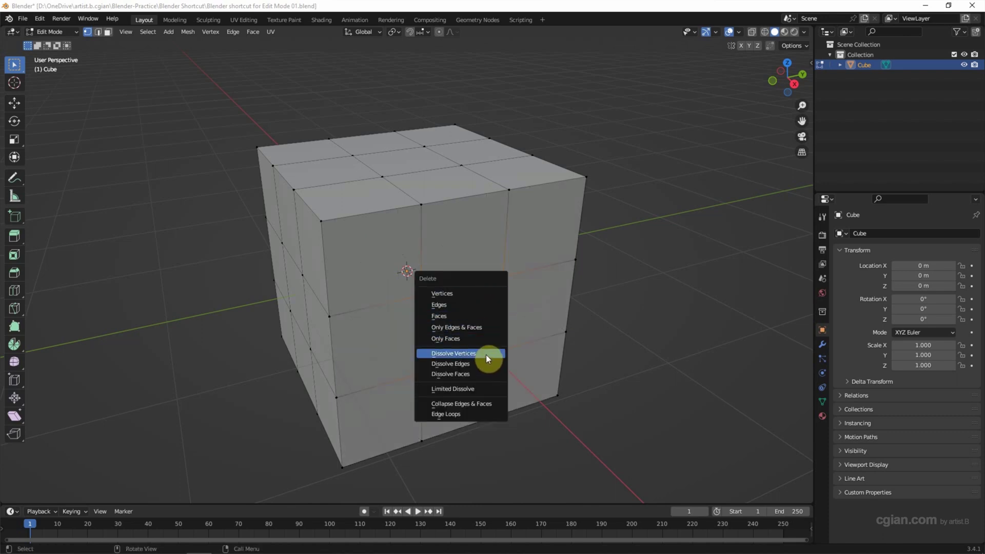
pyautogui.click(486, 355)
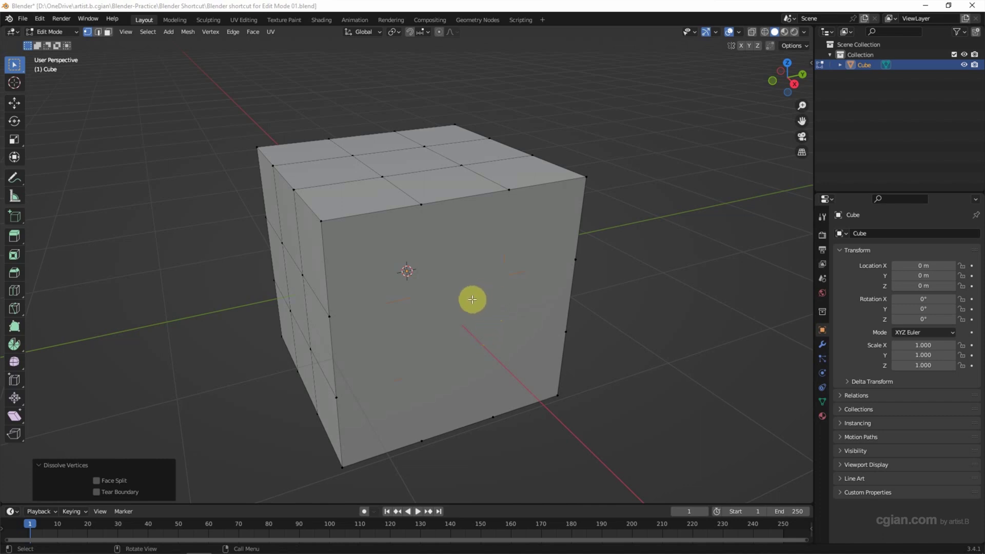
pyautogui.hotkey('ctrl', 'z')
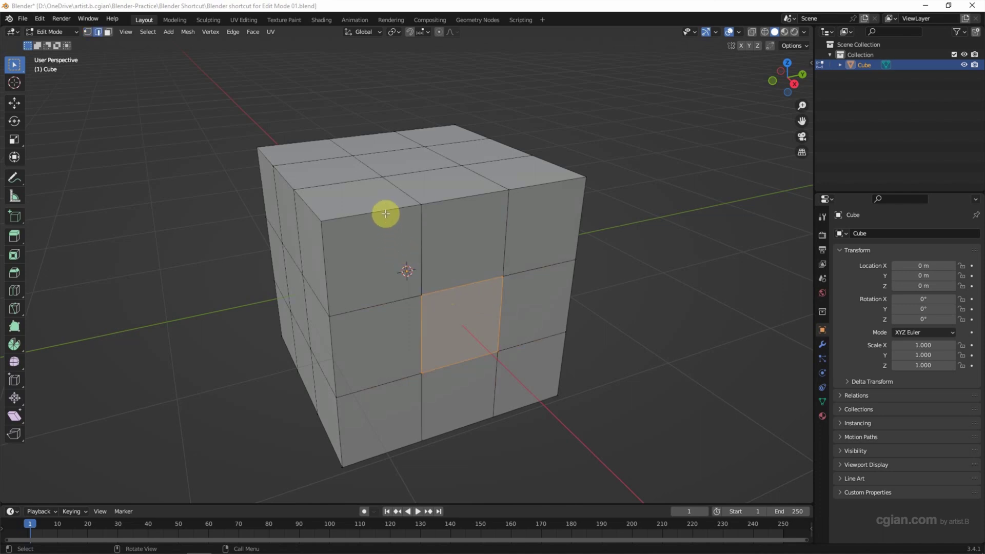
# In edge select mode, select the three edges along the front side's top border, delete them as edges and undo the deletion
pyautogui.press('2')
pyautogui.click(392, 209)
pyautogui.keyDown('shift'); pyautogui.click(437, 202); pyautogui.keyUp('shift')
pyautogui.keyDown('shift'); pyautogui.click(538, 186); pyautogui.keyUp('shift')
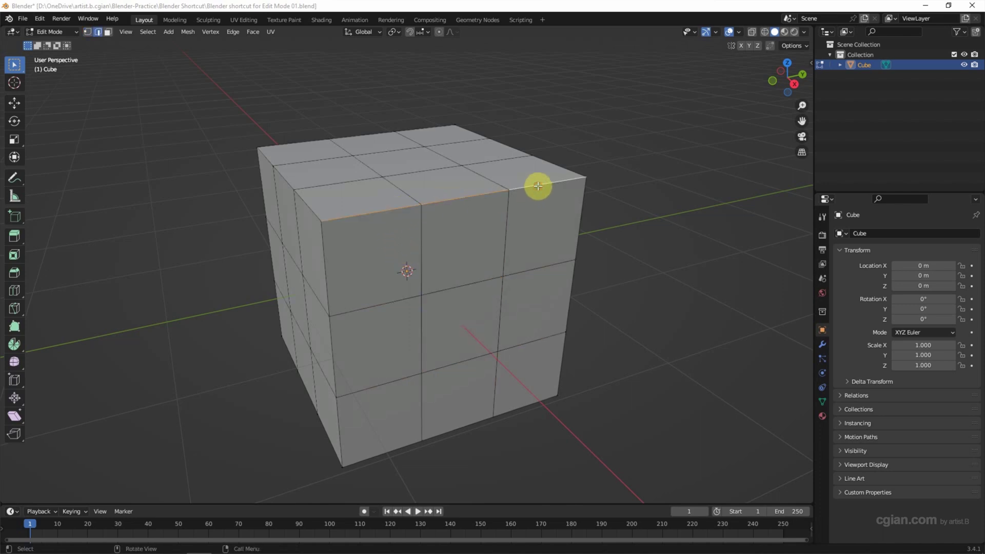
pyautogui.press('x')
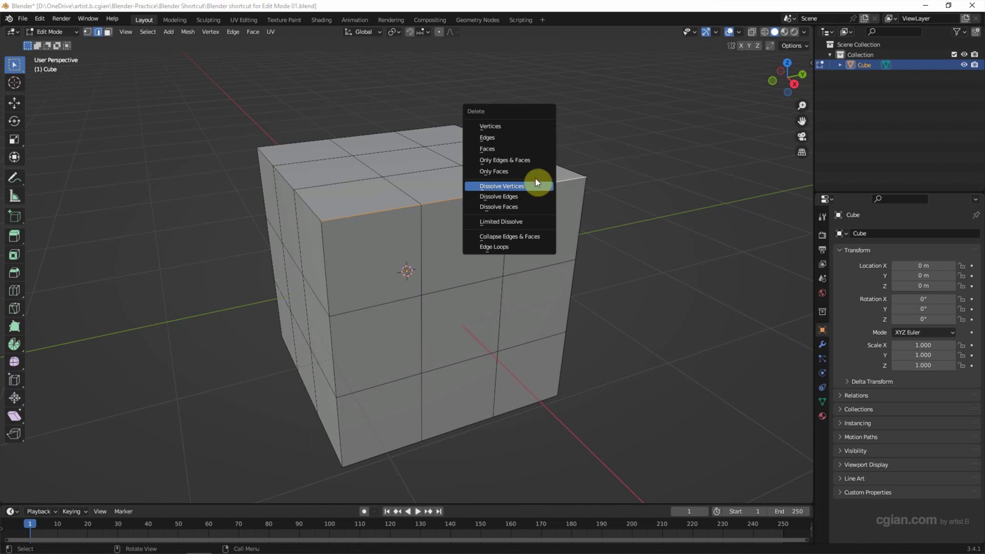
pyautogui.click(532, 139)
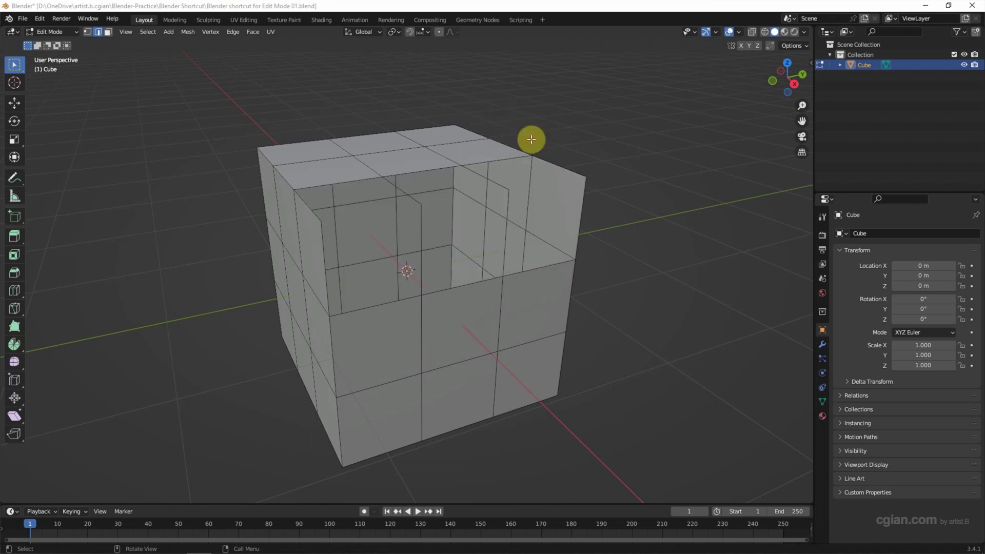
pyautogui.hotkey('ctrl', 'z')
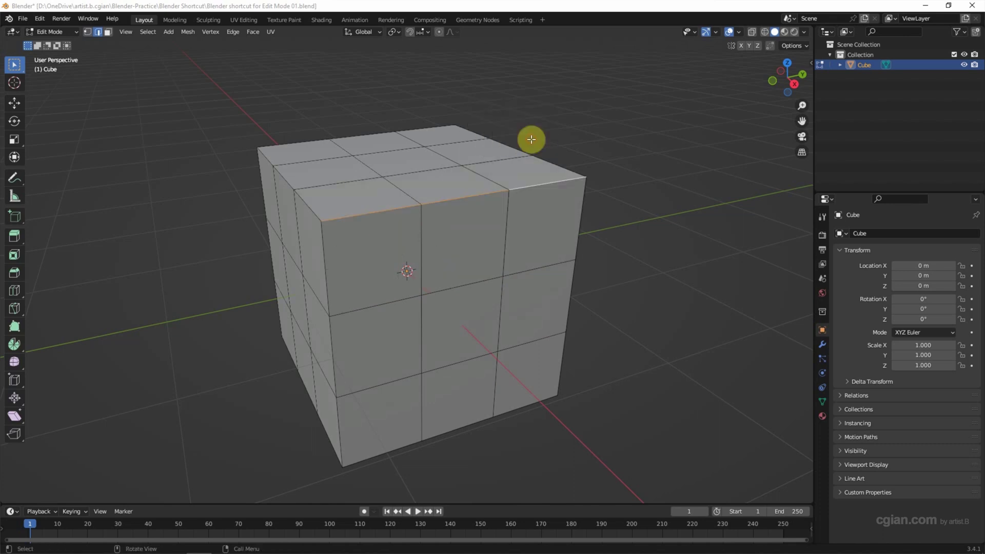
# Dissolve the three selected edges along the front side's top border
pyautogui.press('x')
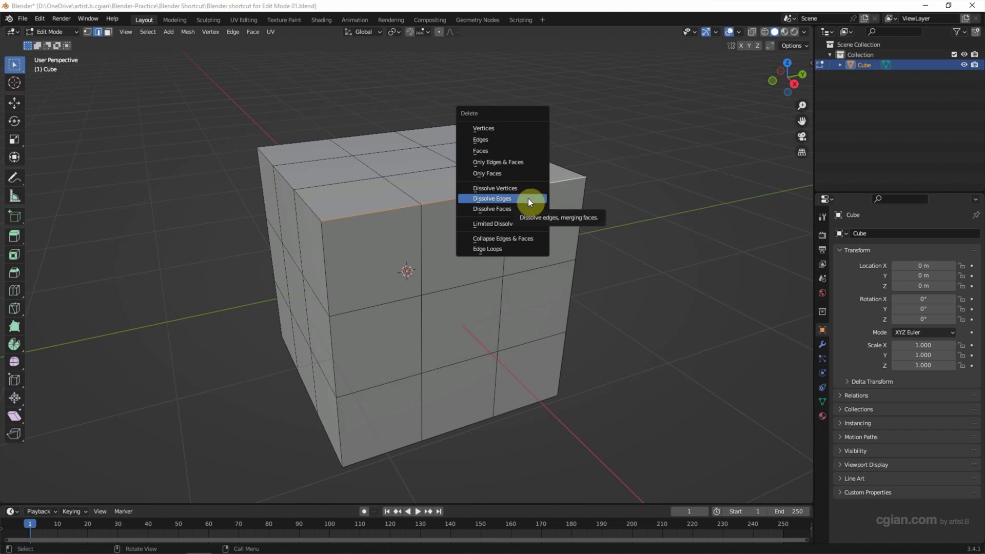
pyautogui.click(528, 198)
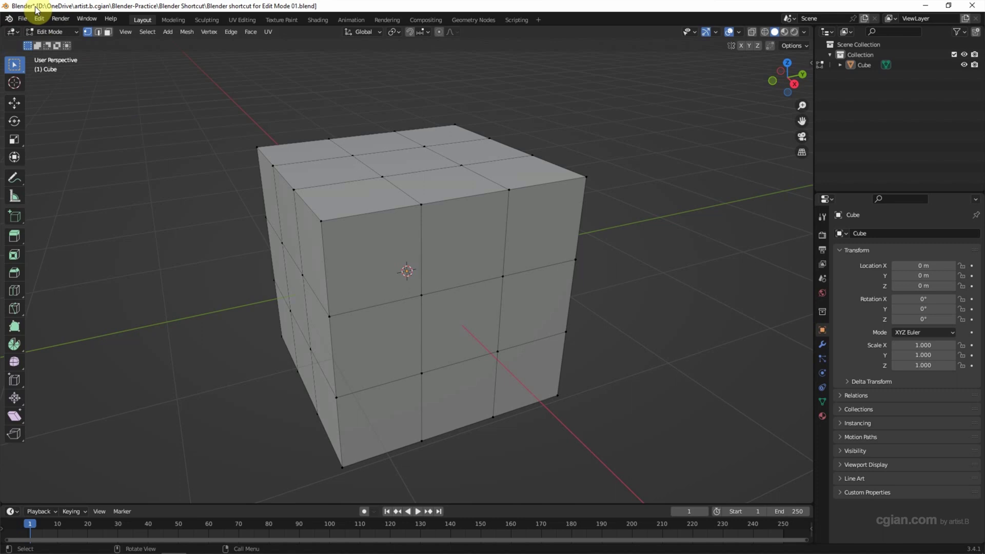
# Save the current file as Blender shortcut for Edit Mode 01.blend and display the file commands
pyautogui.hotkey('ctrl', 's')
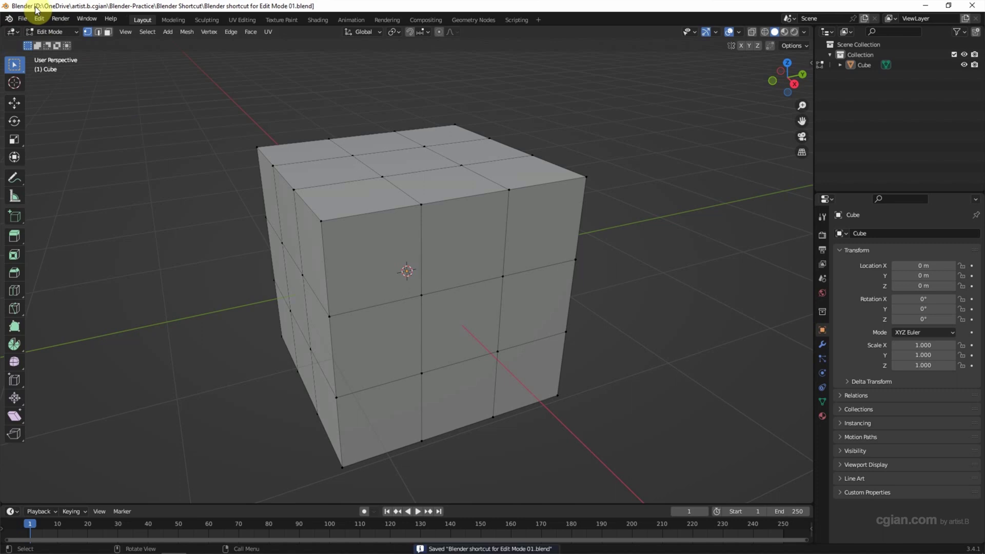
pyautogui.click(23, 19)
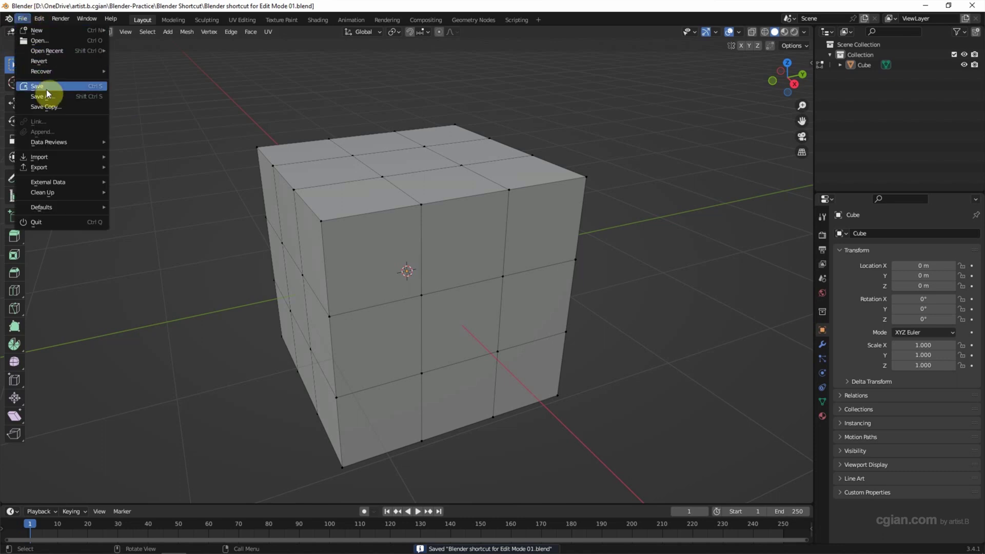